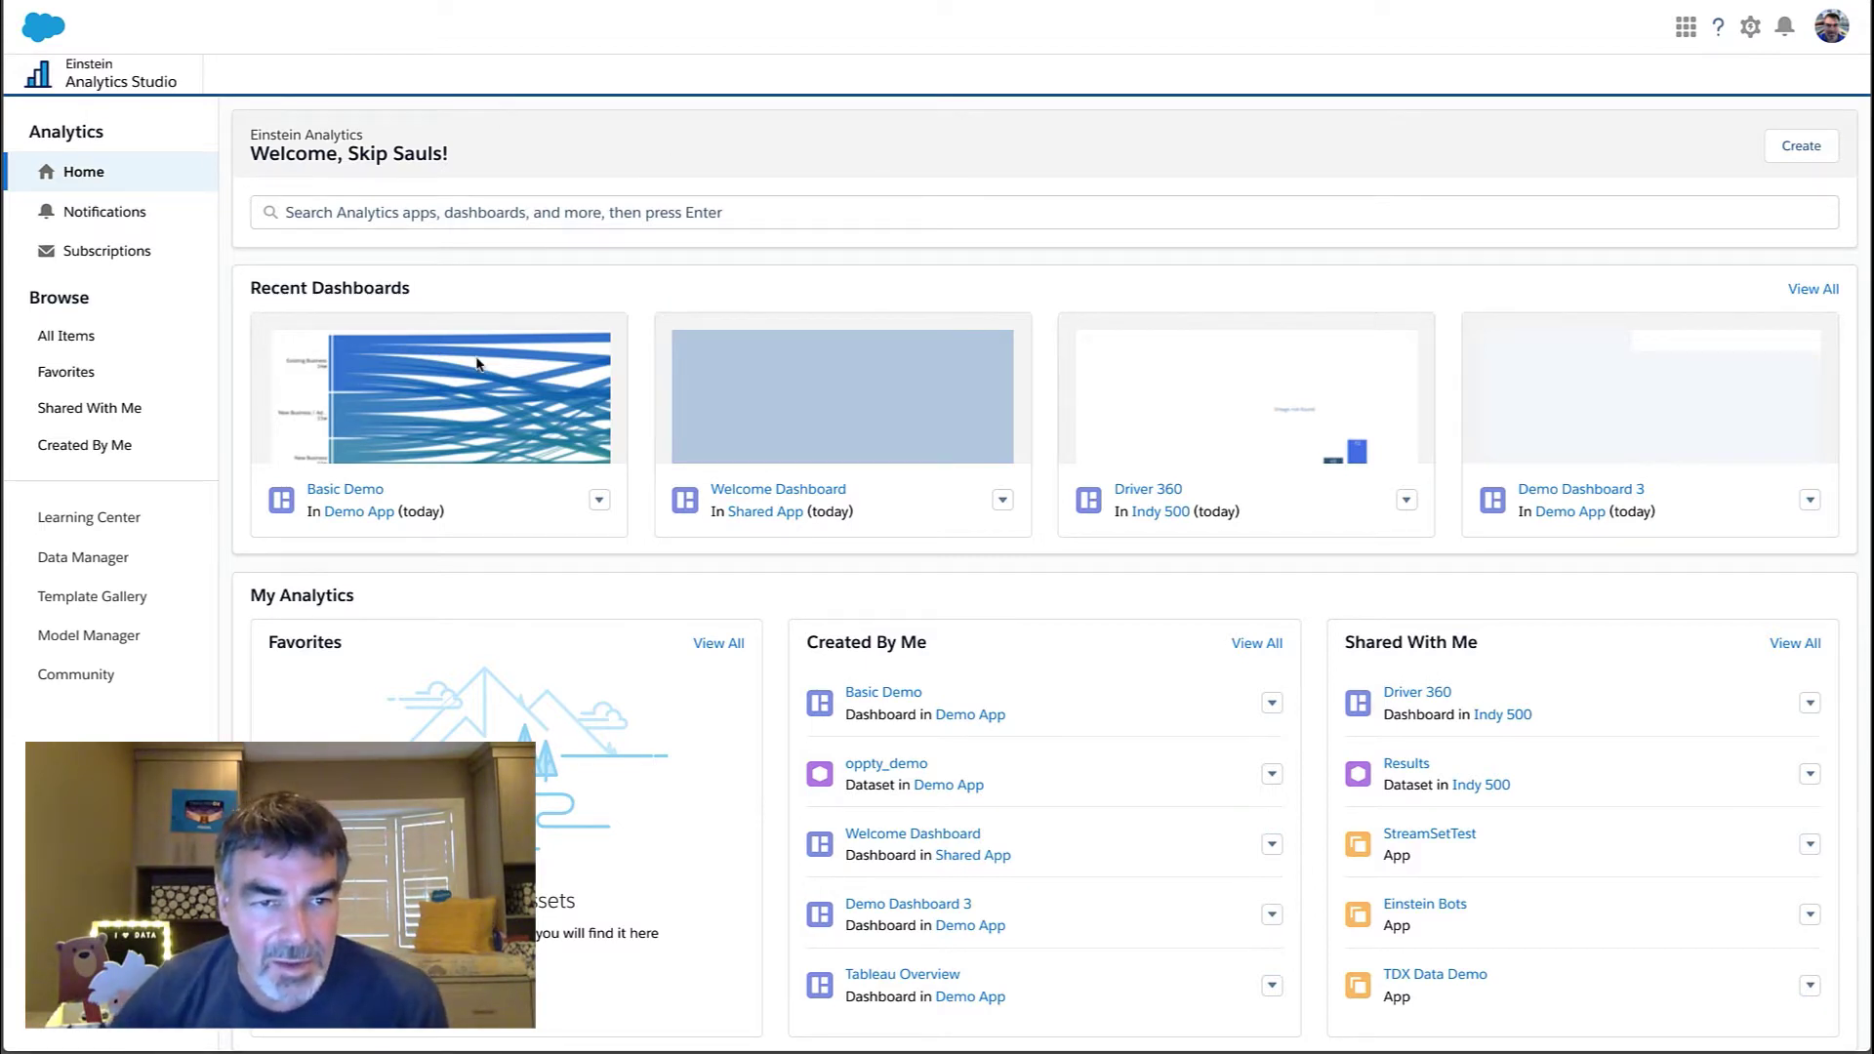
# Step: Open the Basic Demo dashboard, select the Existing Business to Needs Analysis flow, then return to the SDK Demo page
pyautogui.click(449, 381)
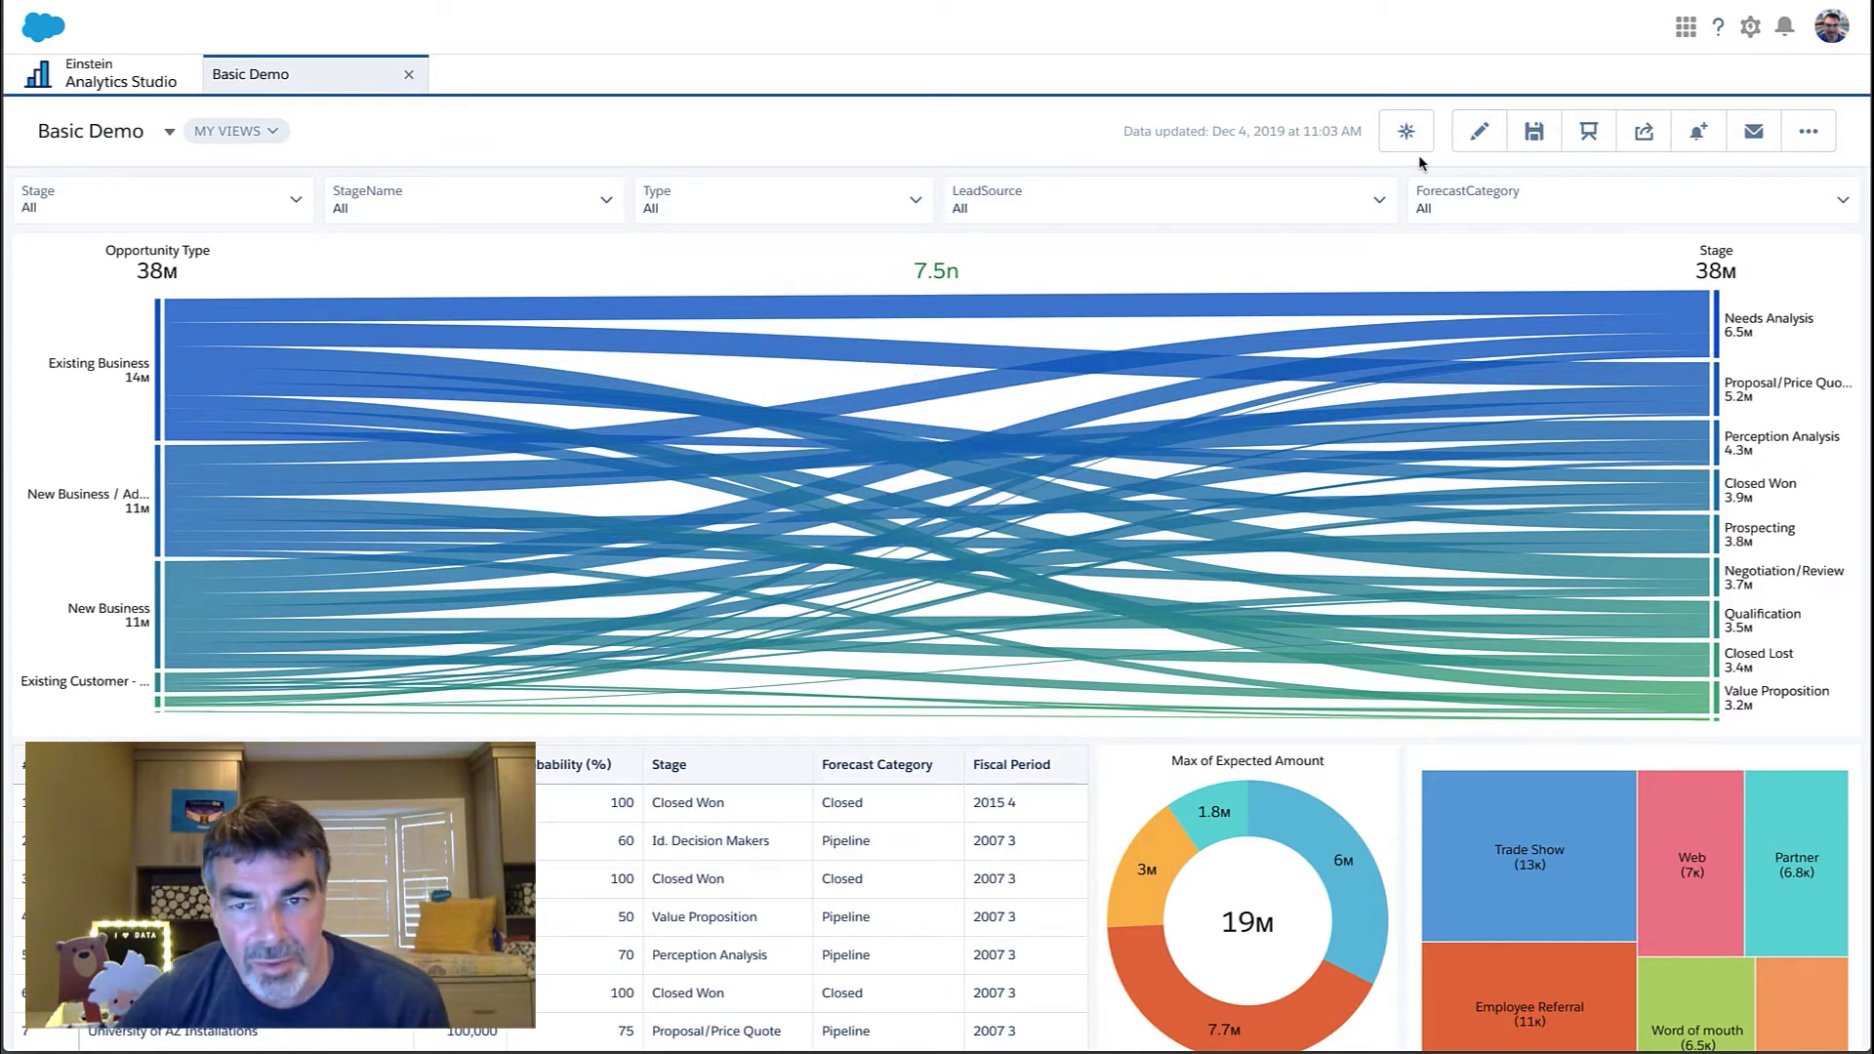
pyautogui.click(1073, 311)
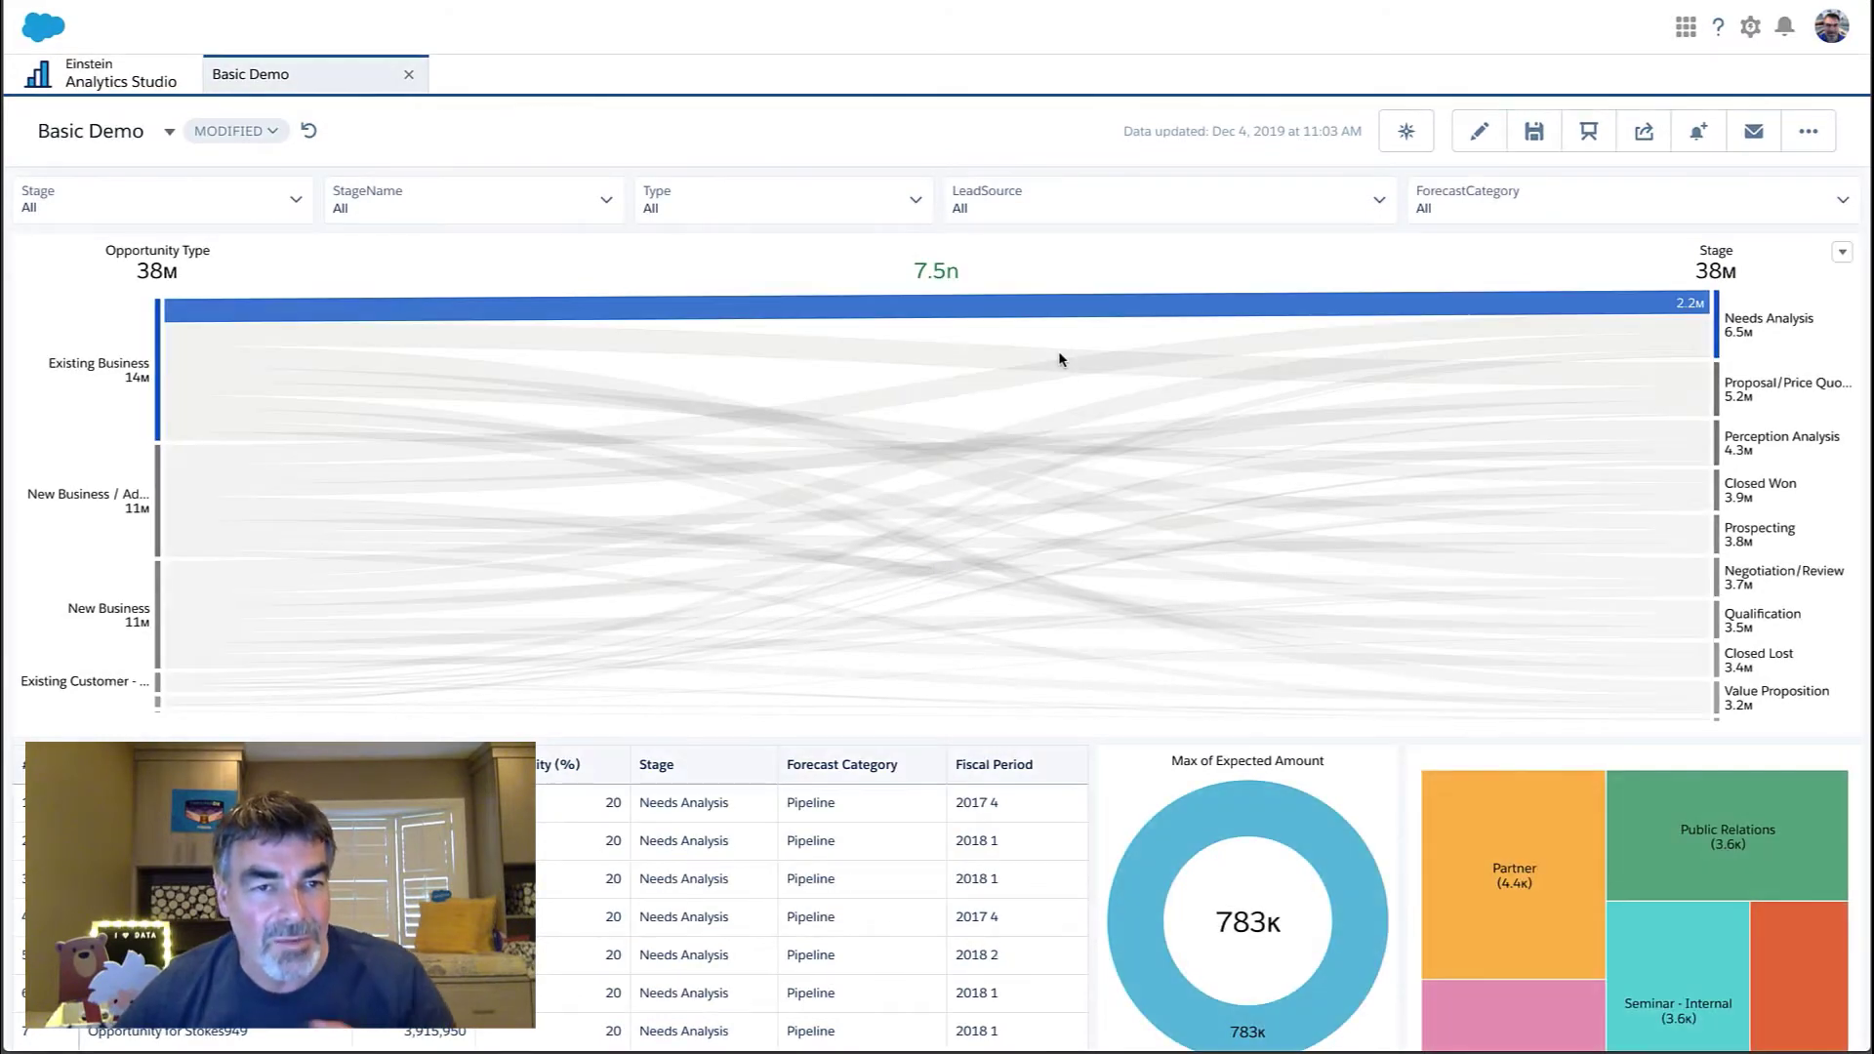
pyautogui.moveTo(1078, 361)
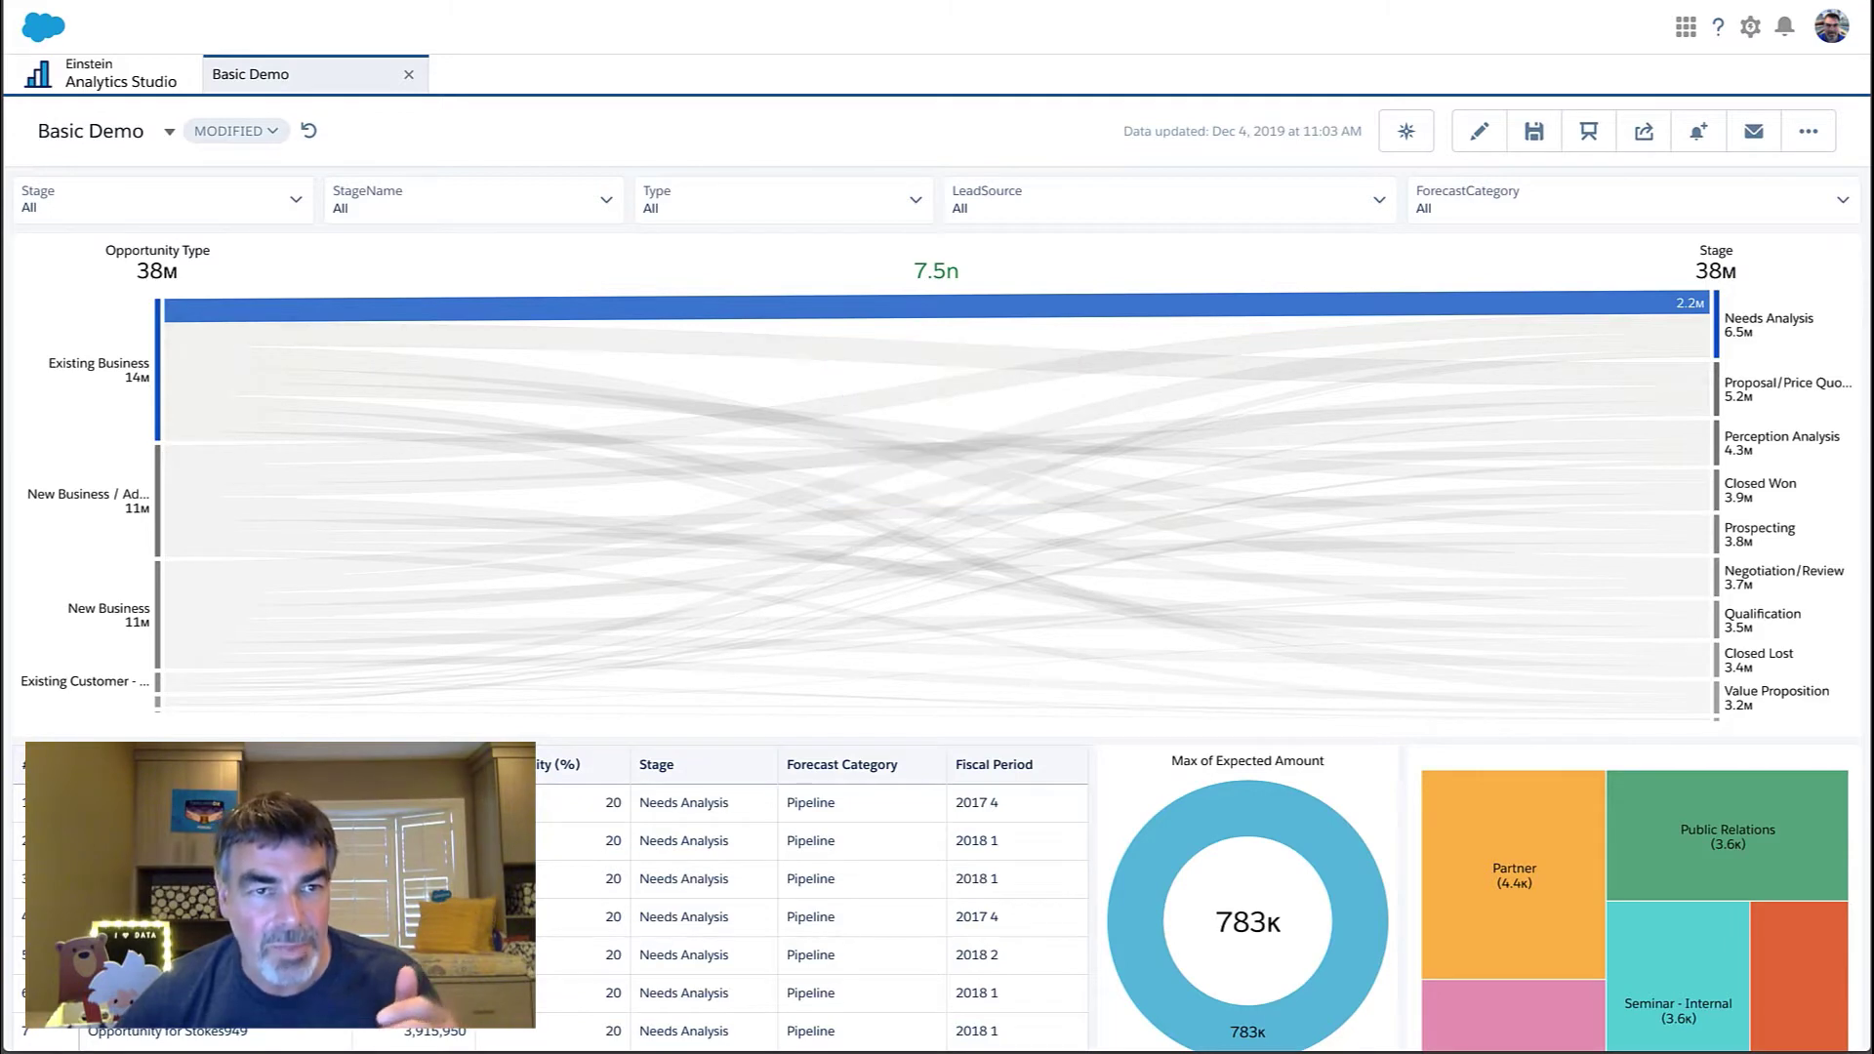
pyautogui.hotkey('alt', 'Tab')
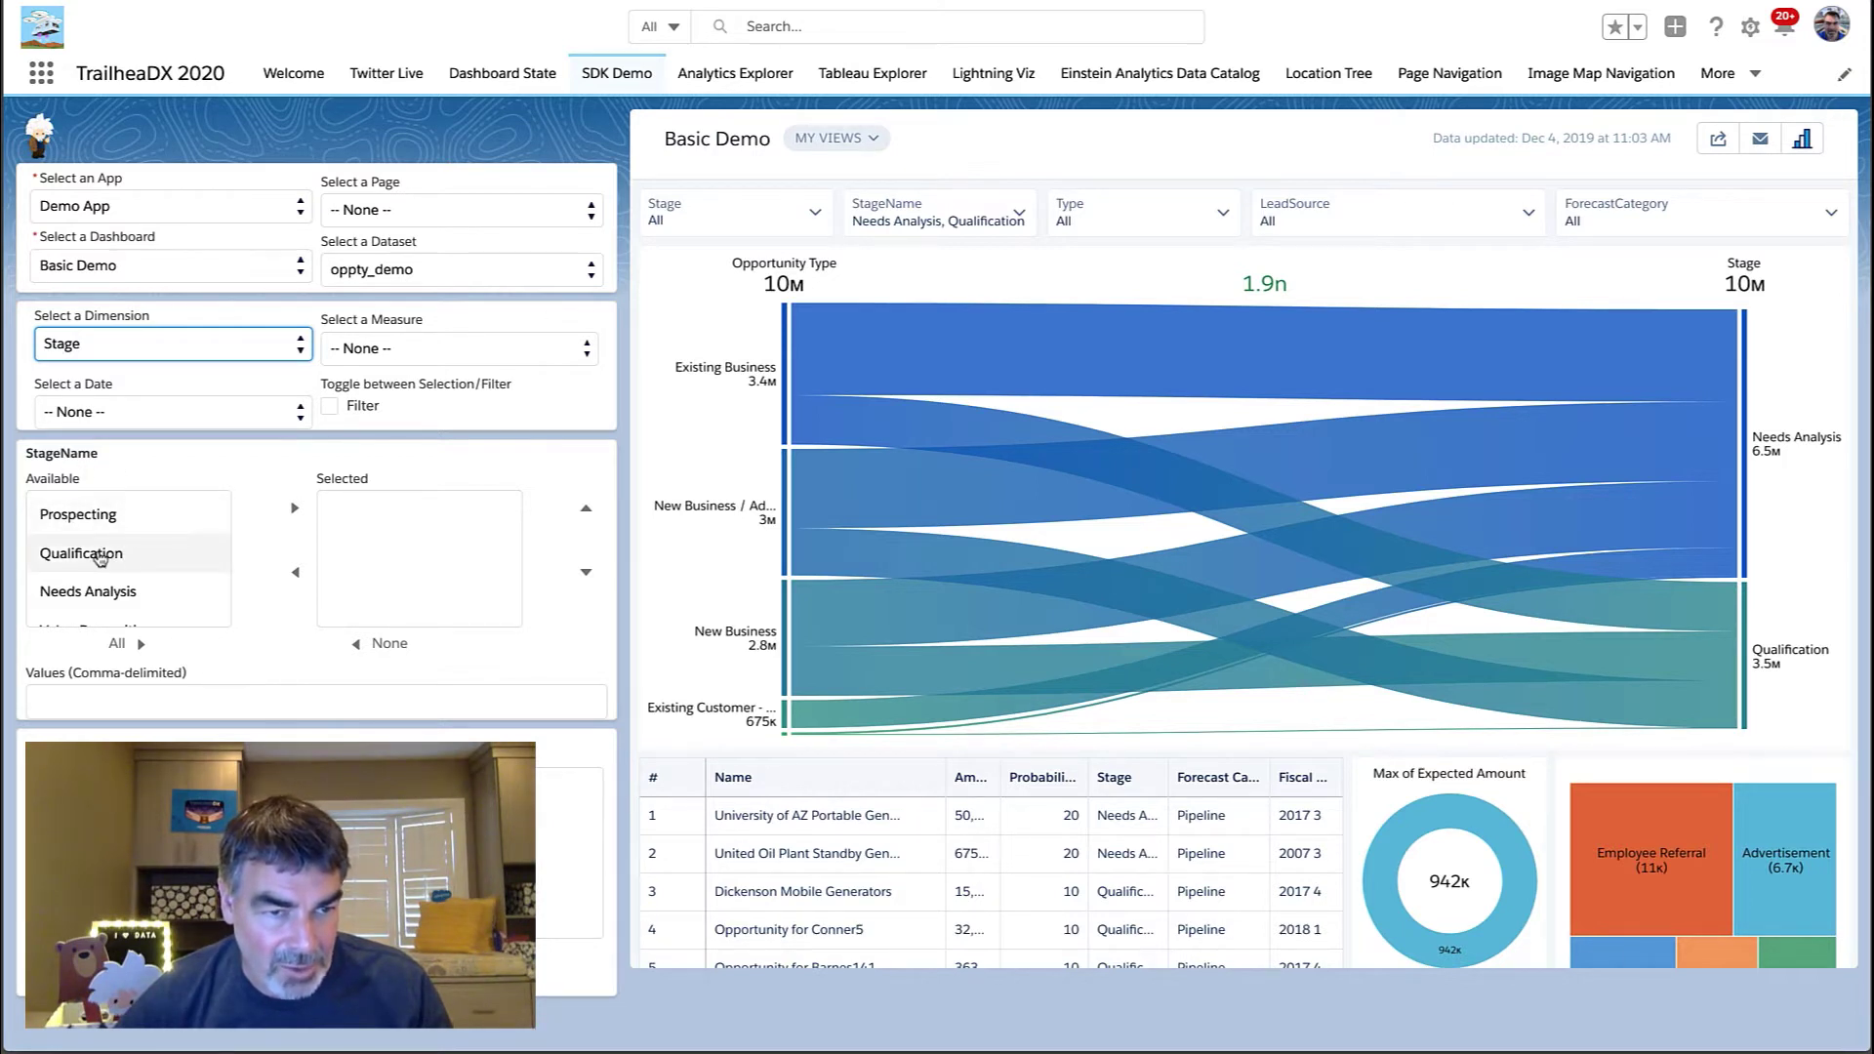
# Step: Move Qualification from Available to Selected StageName values, filtering the dashboard to 3.5M
pyautogui.click(102, 556)
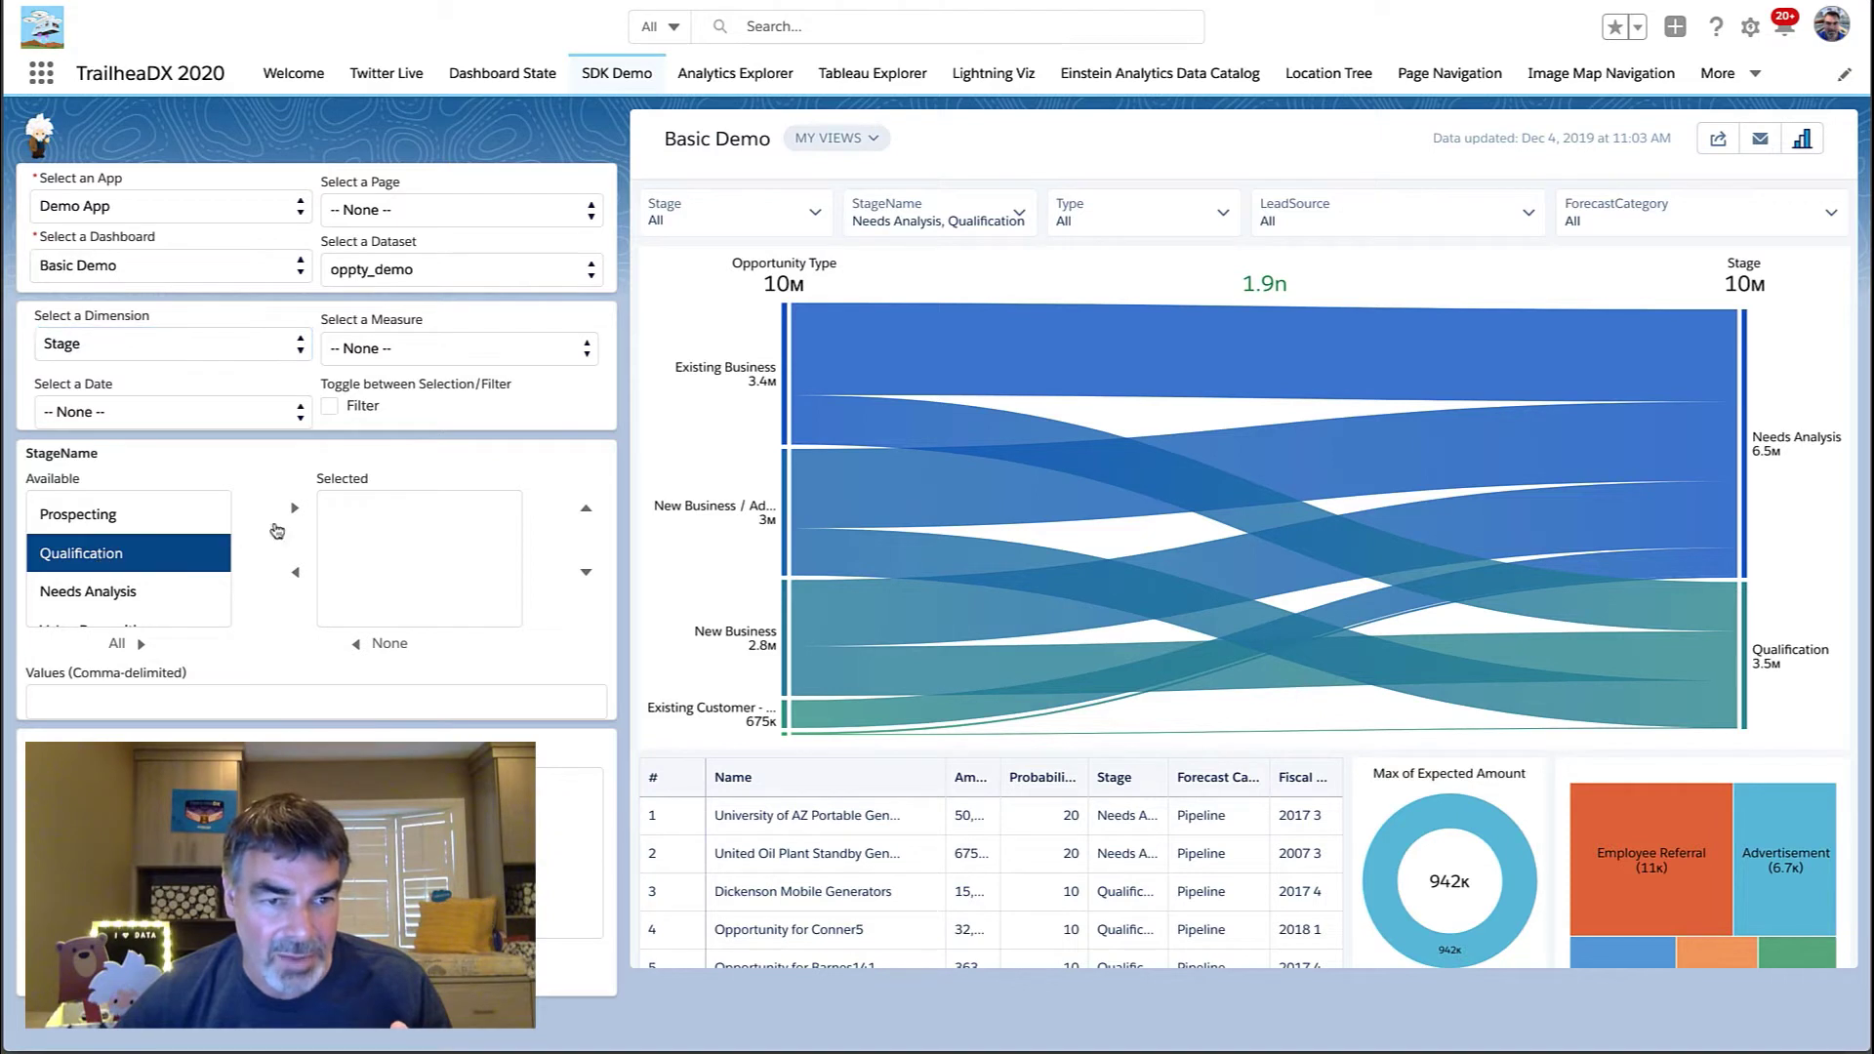
pyautogui.click(294, 509)
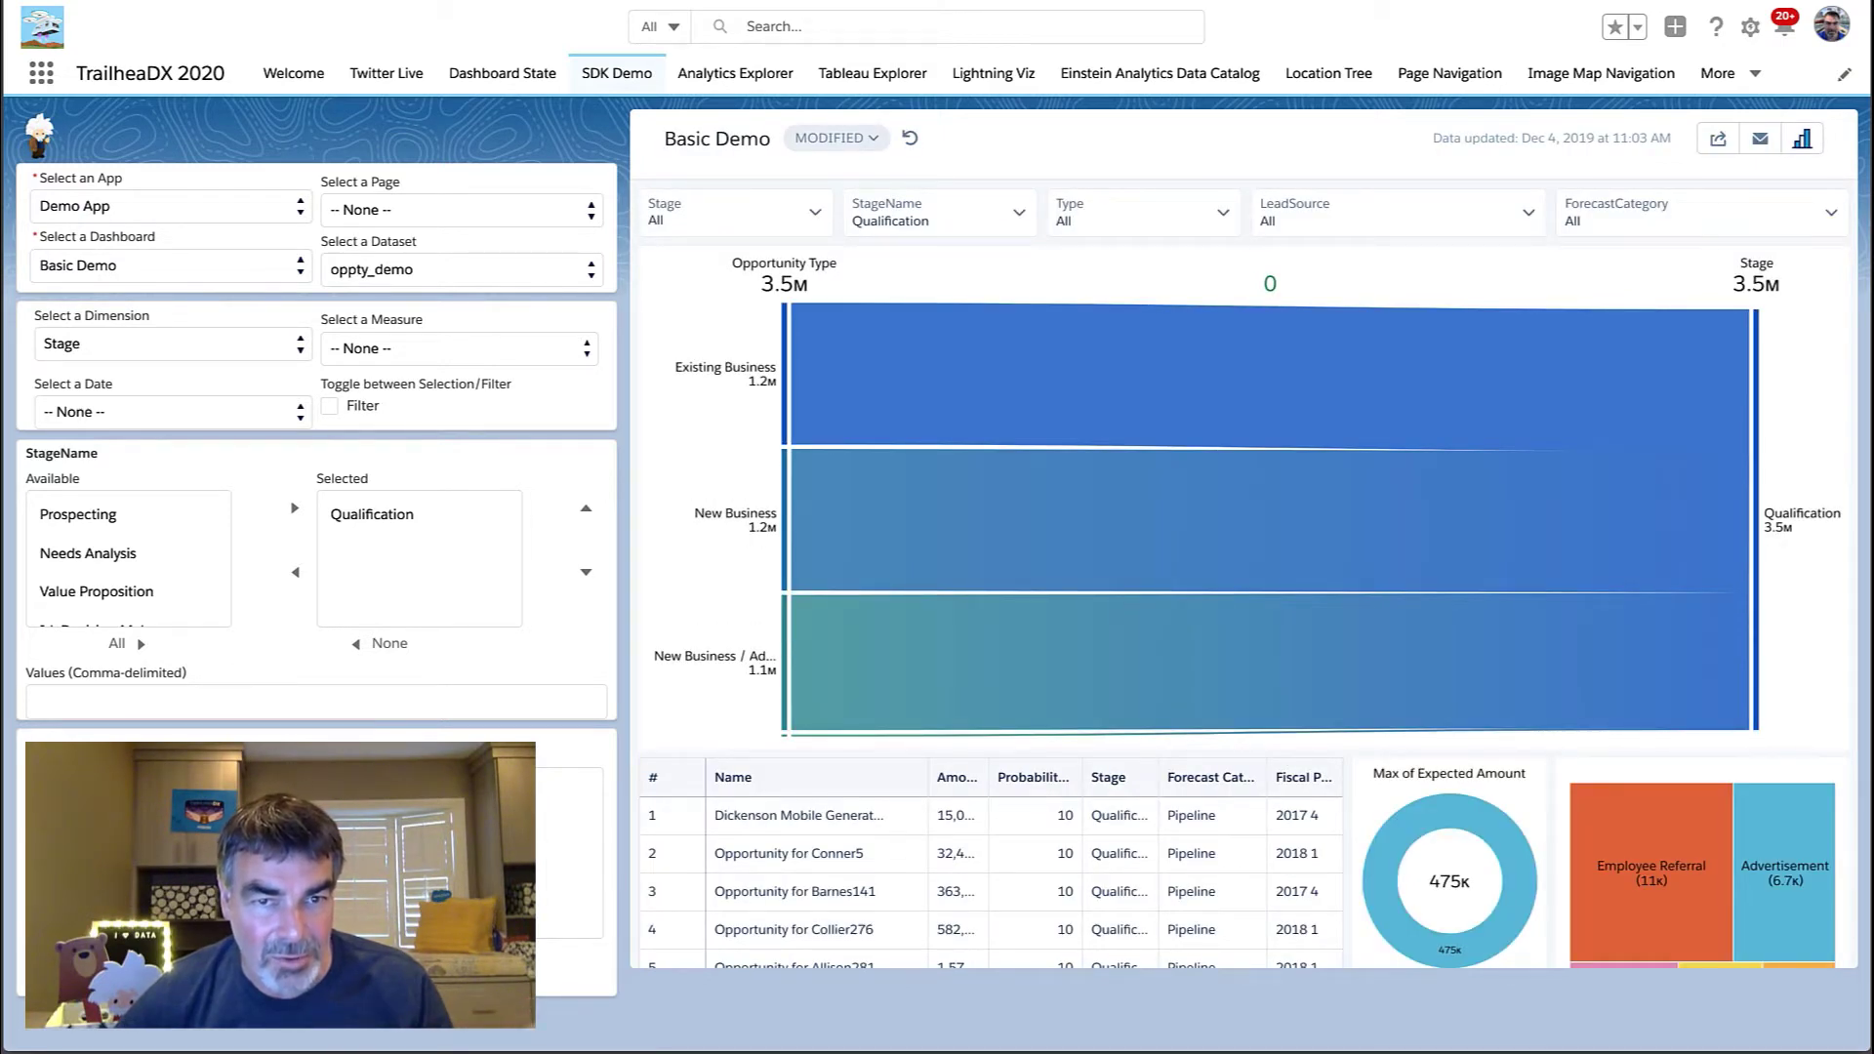
# Step: Review which stage values the dashboard's StageName filter holds
pyautogui.click(1019, 214)
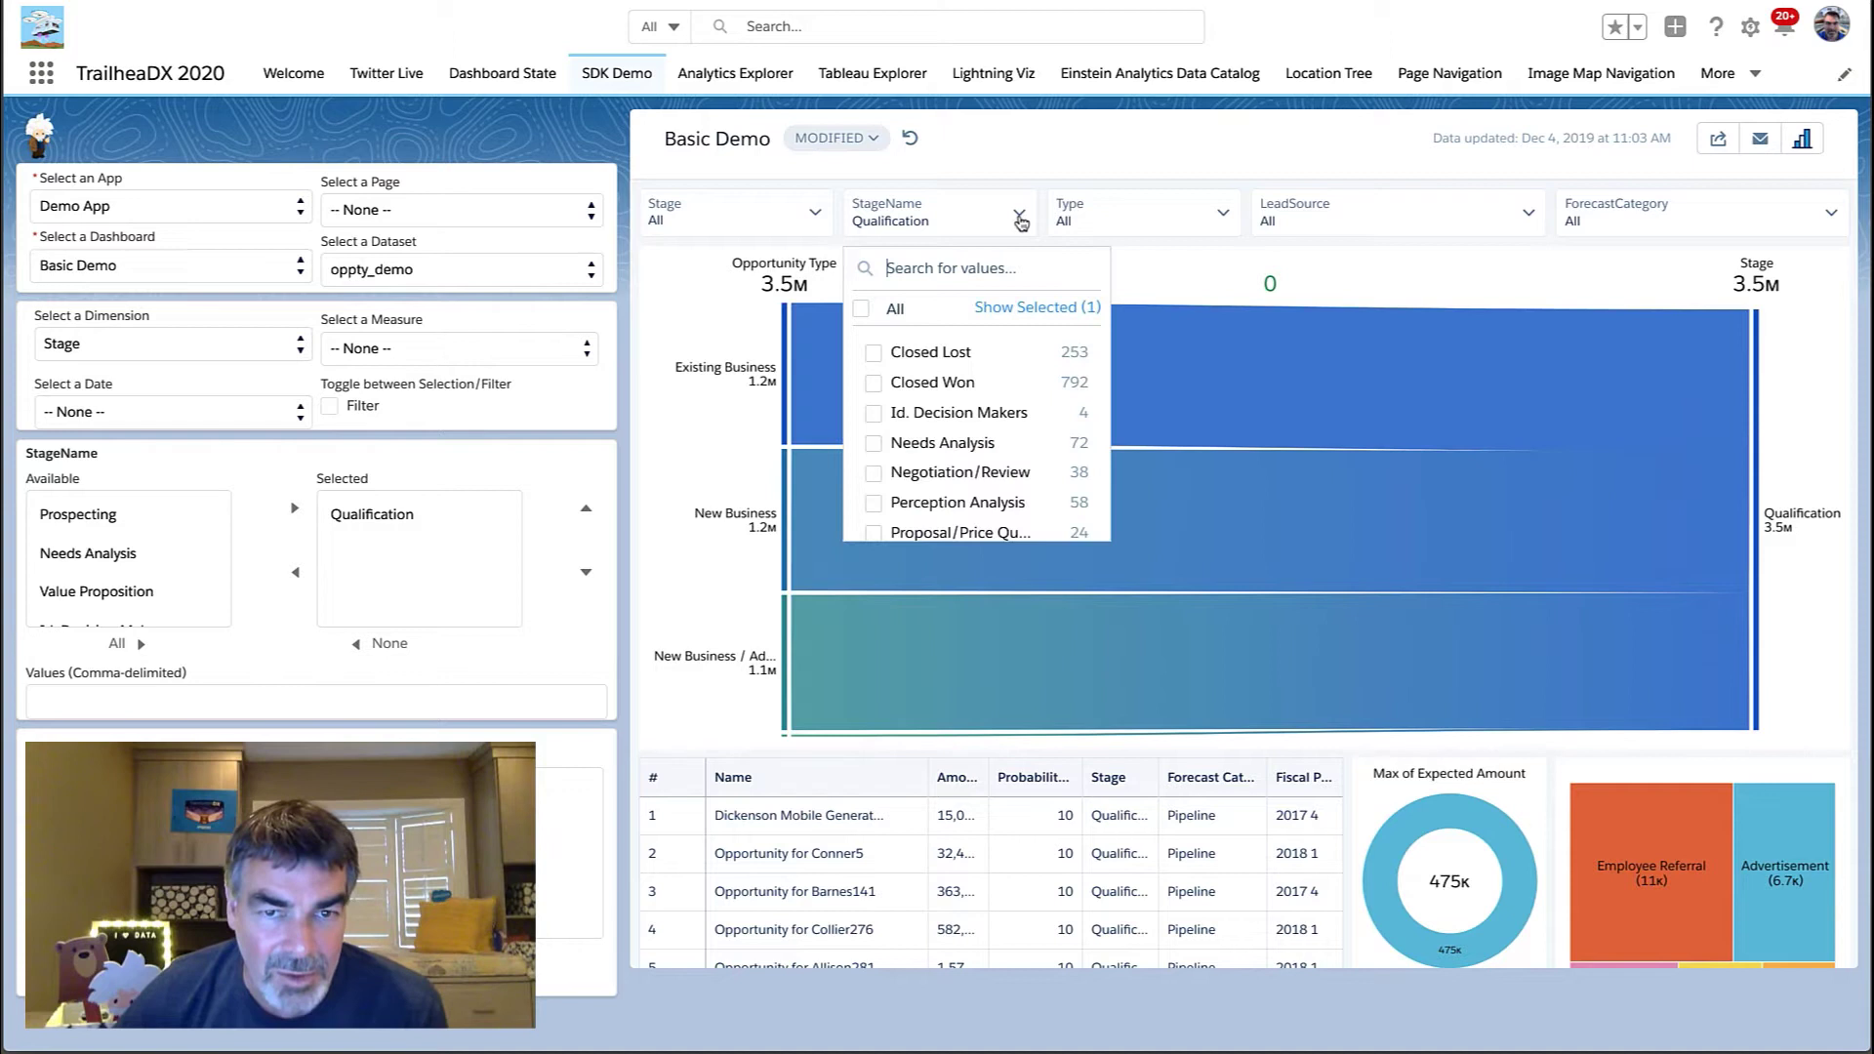
pyautogui.scroll(-1, 933, 406)
pyautogui.scroll(-2, 933, 406)
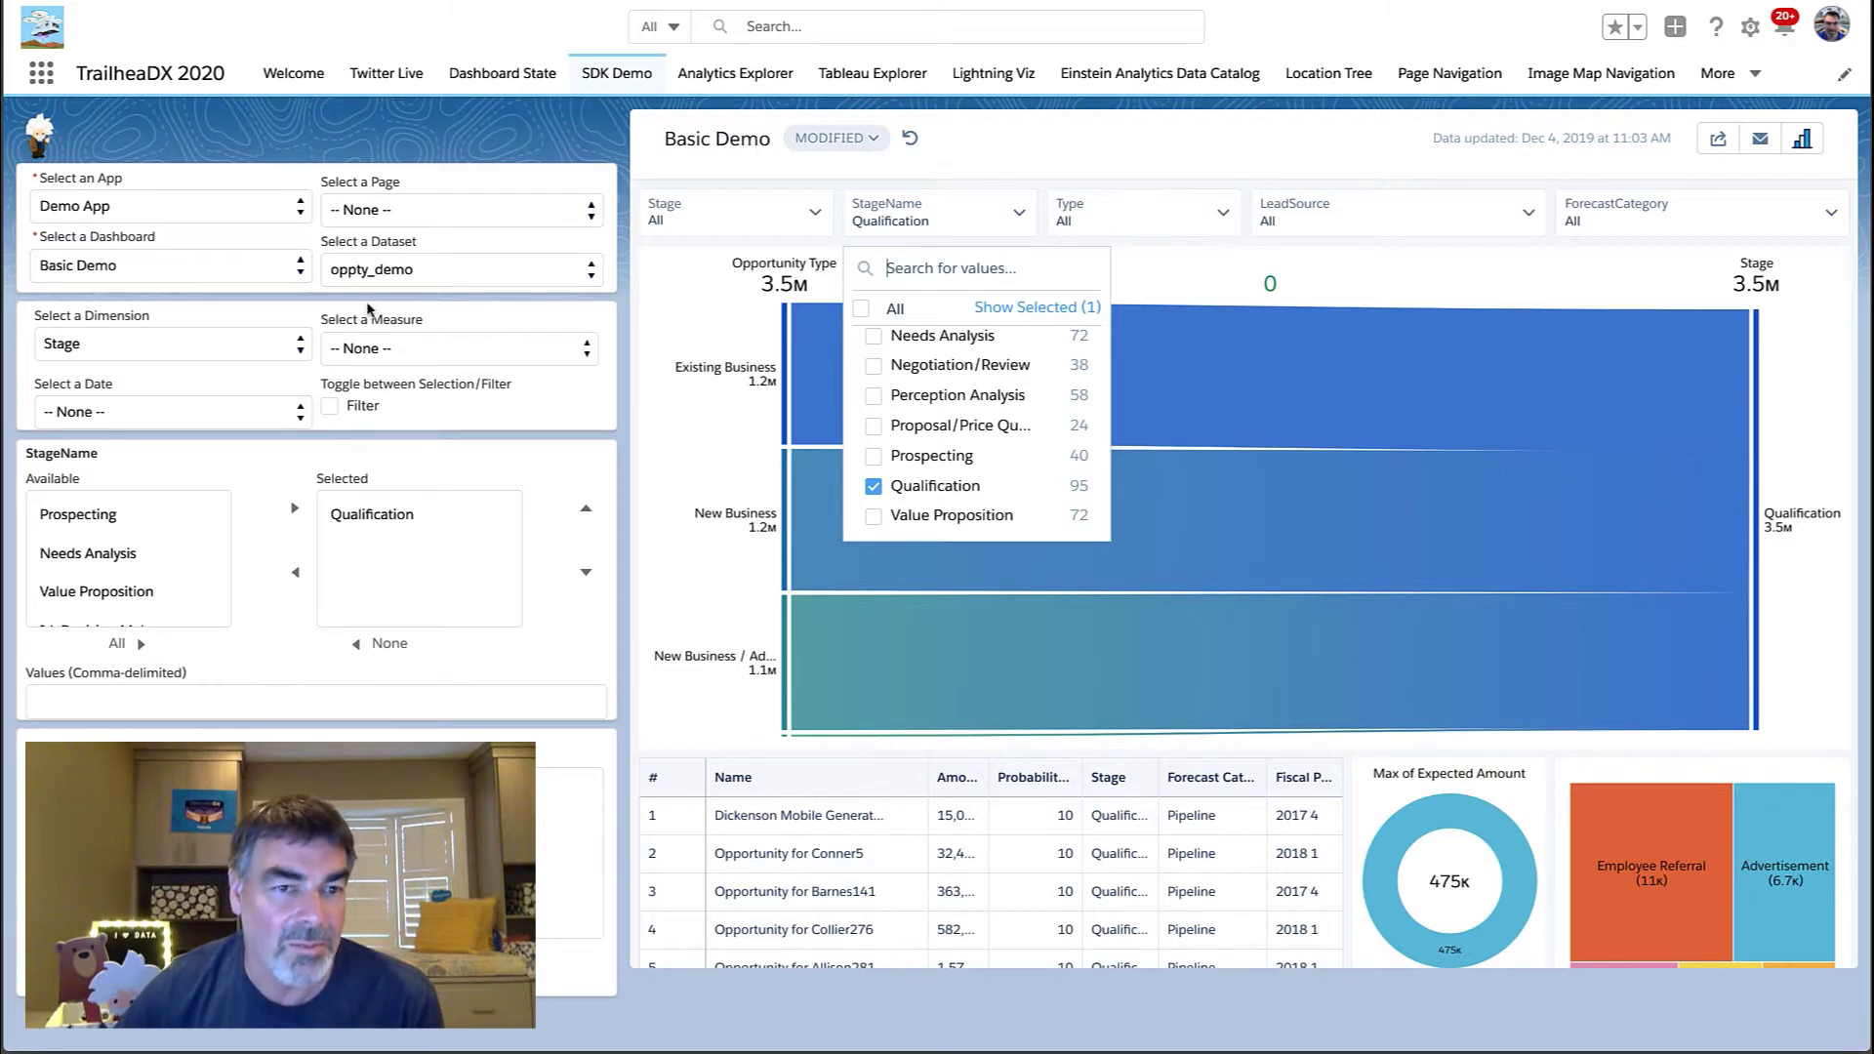
pyautogui.scroll(-1, 414, 668)
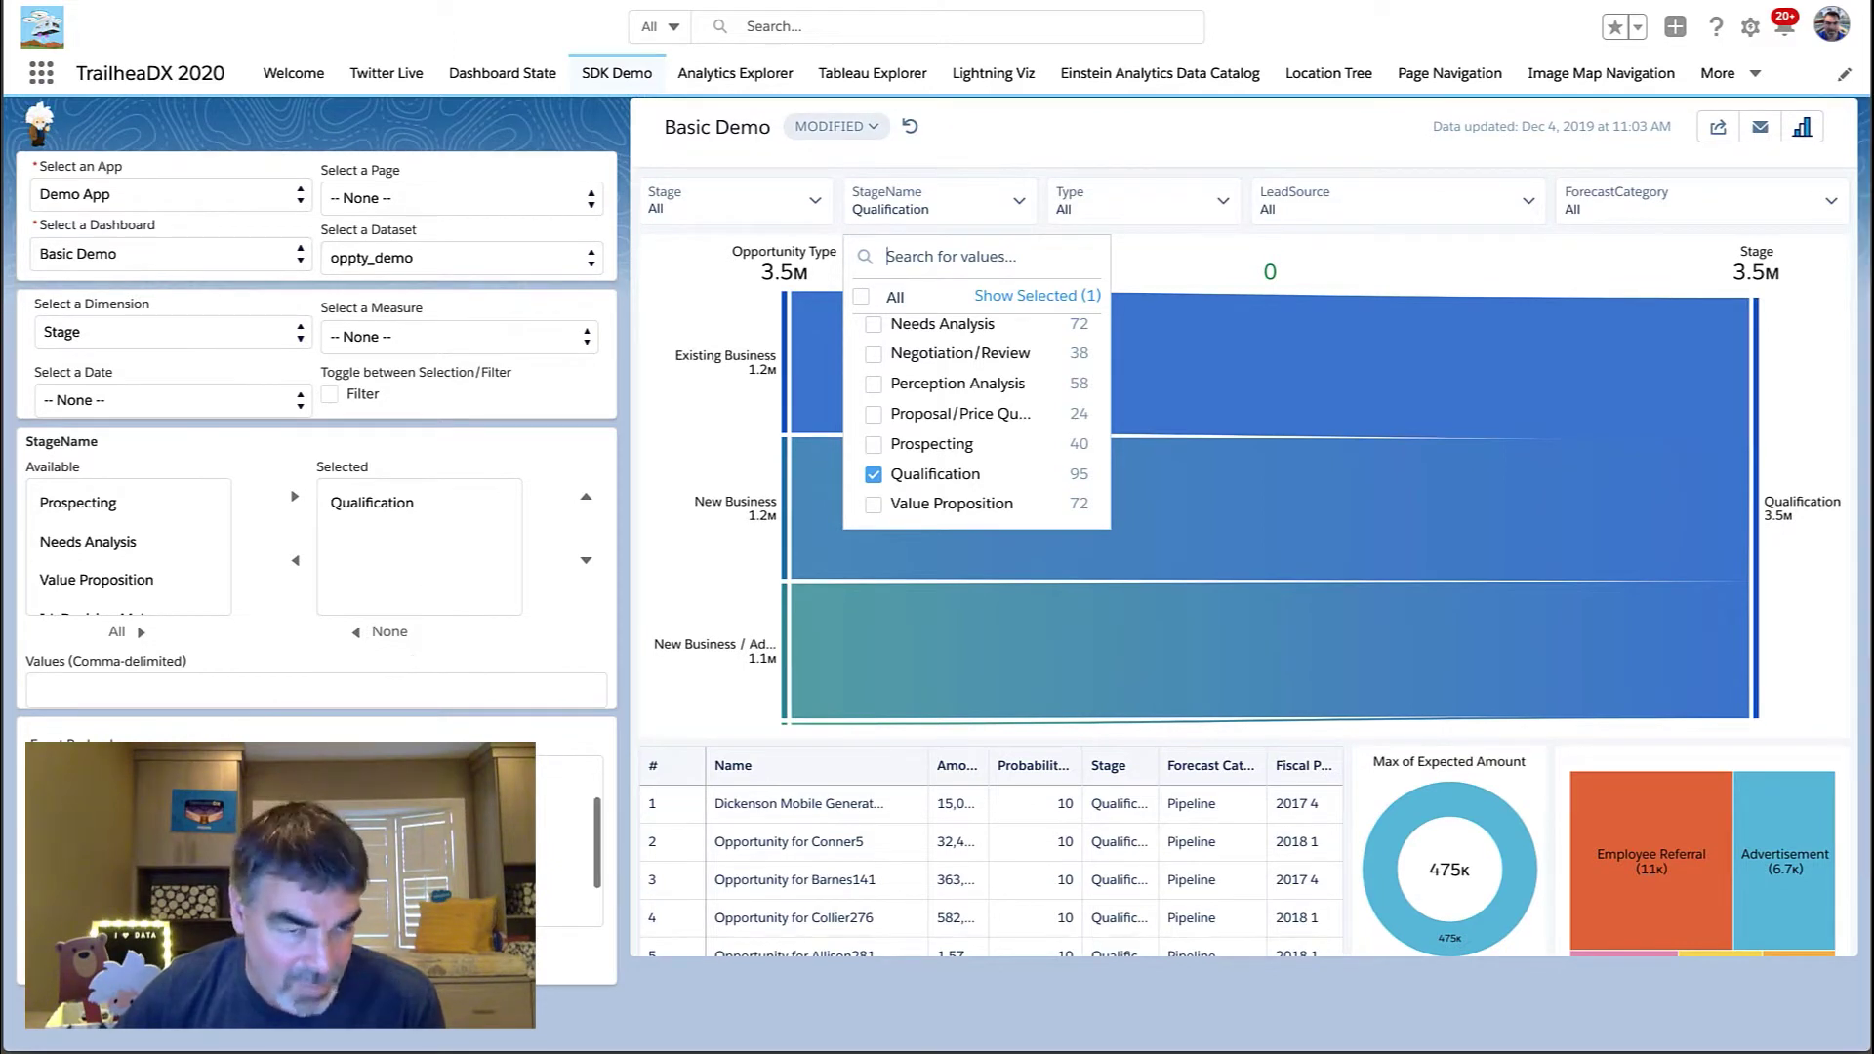
pyautogui.scroll(3, 566, 839)
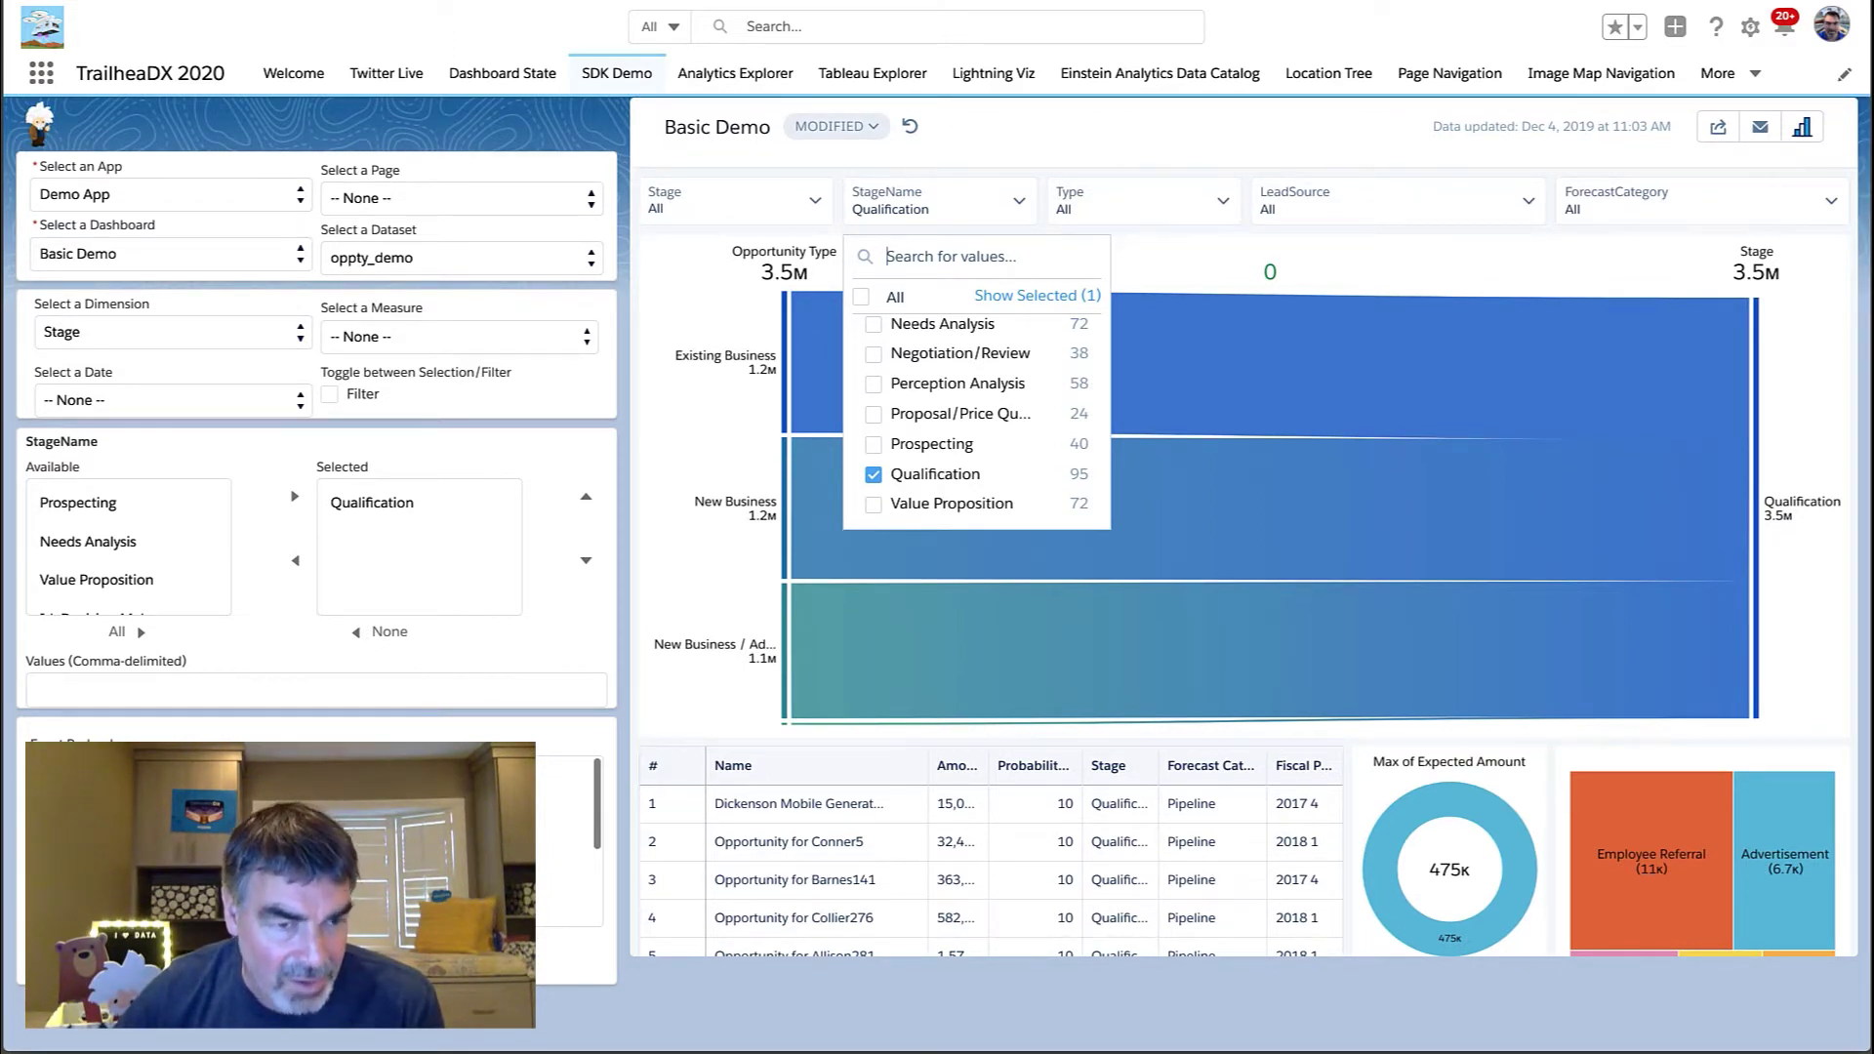
pyautogui.scroll(-1, 566, 839)
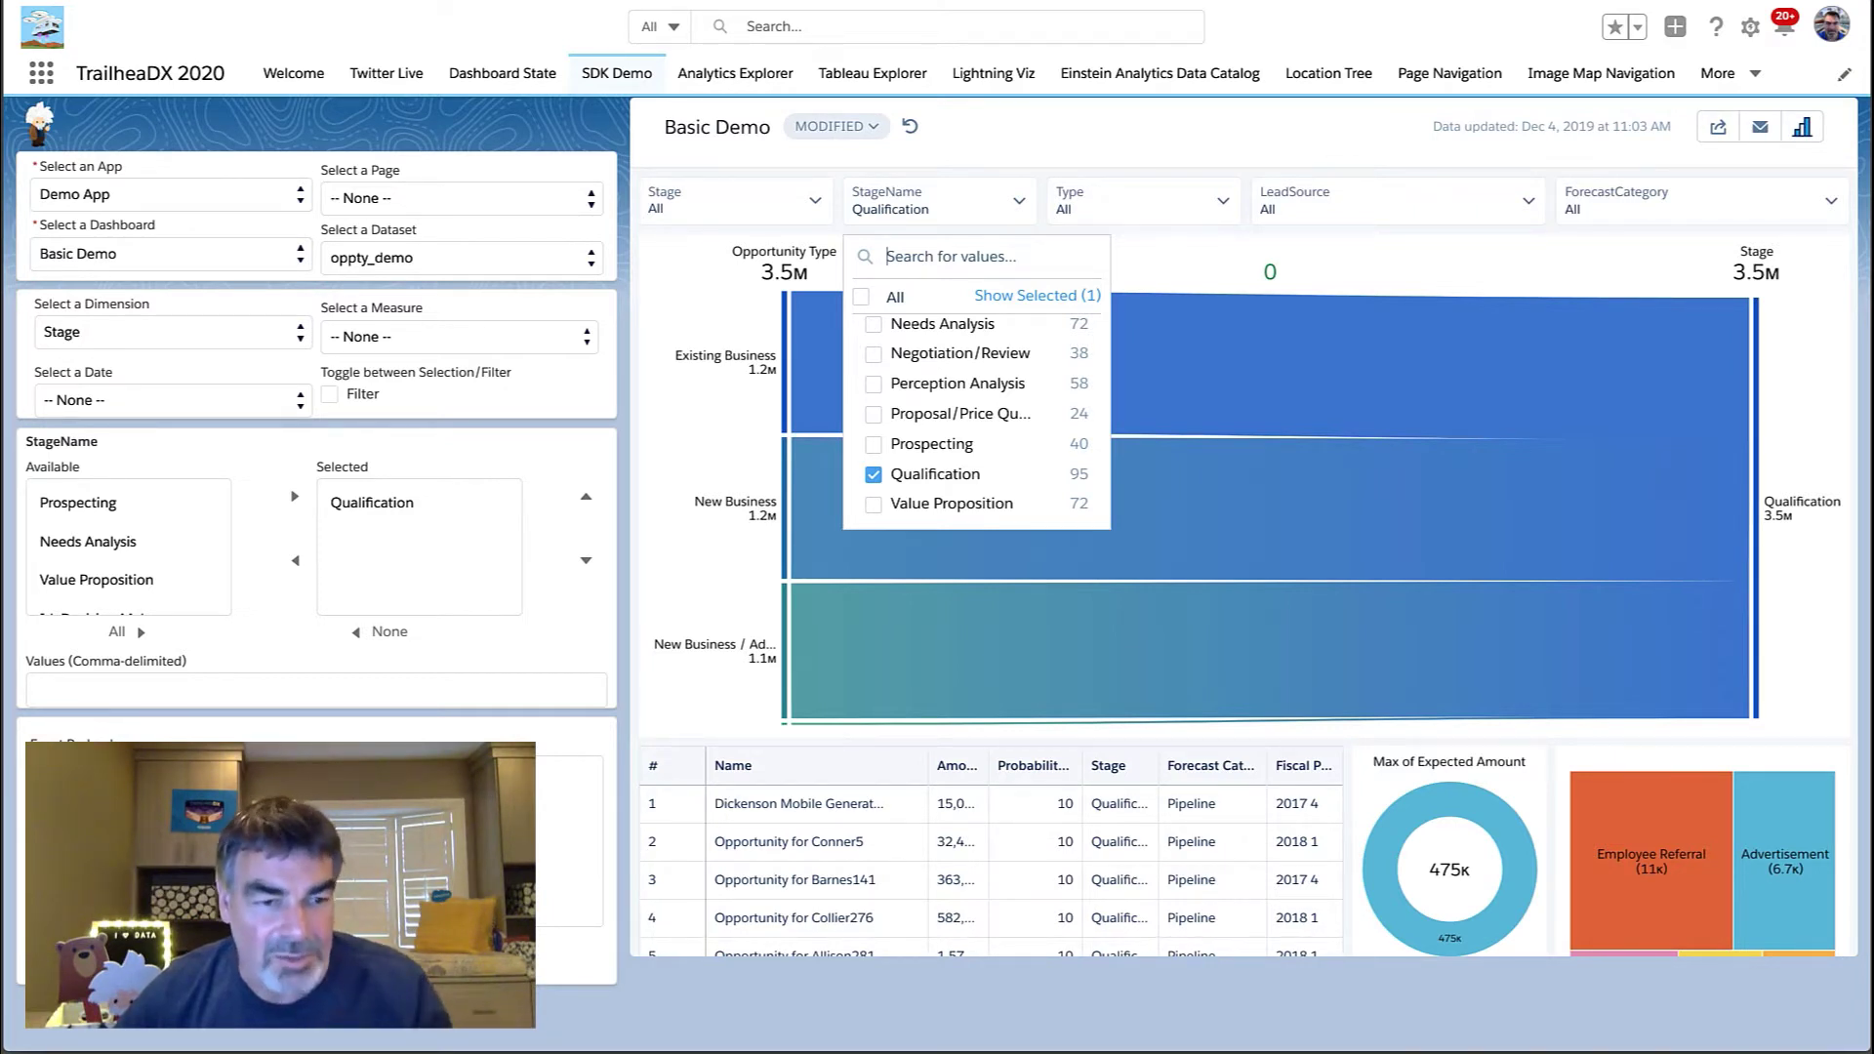
pyautogui.scroll(-1, 566, 840)
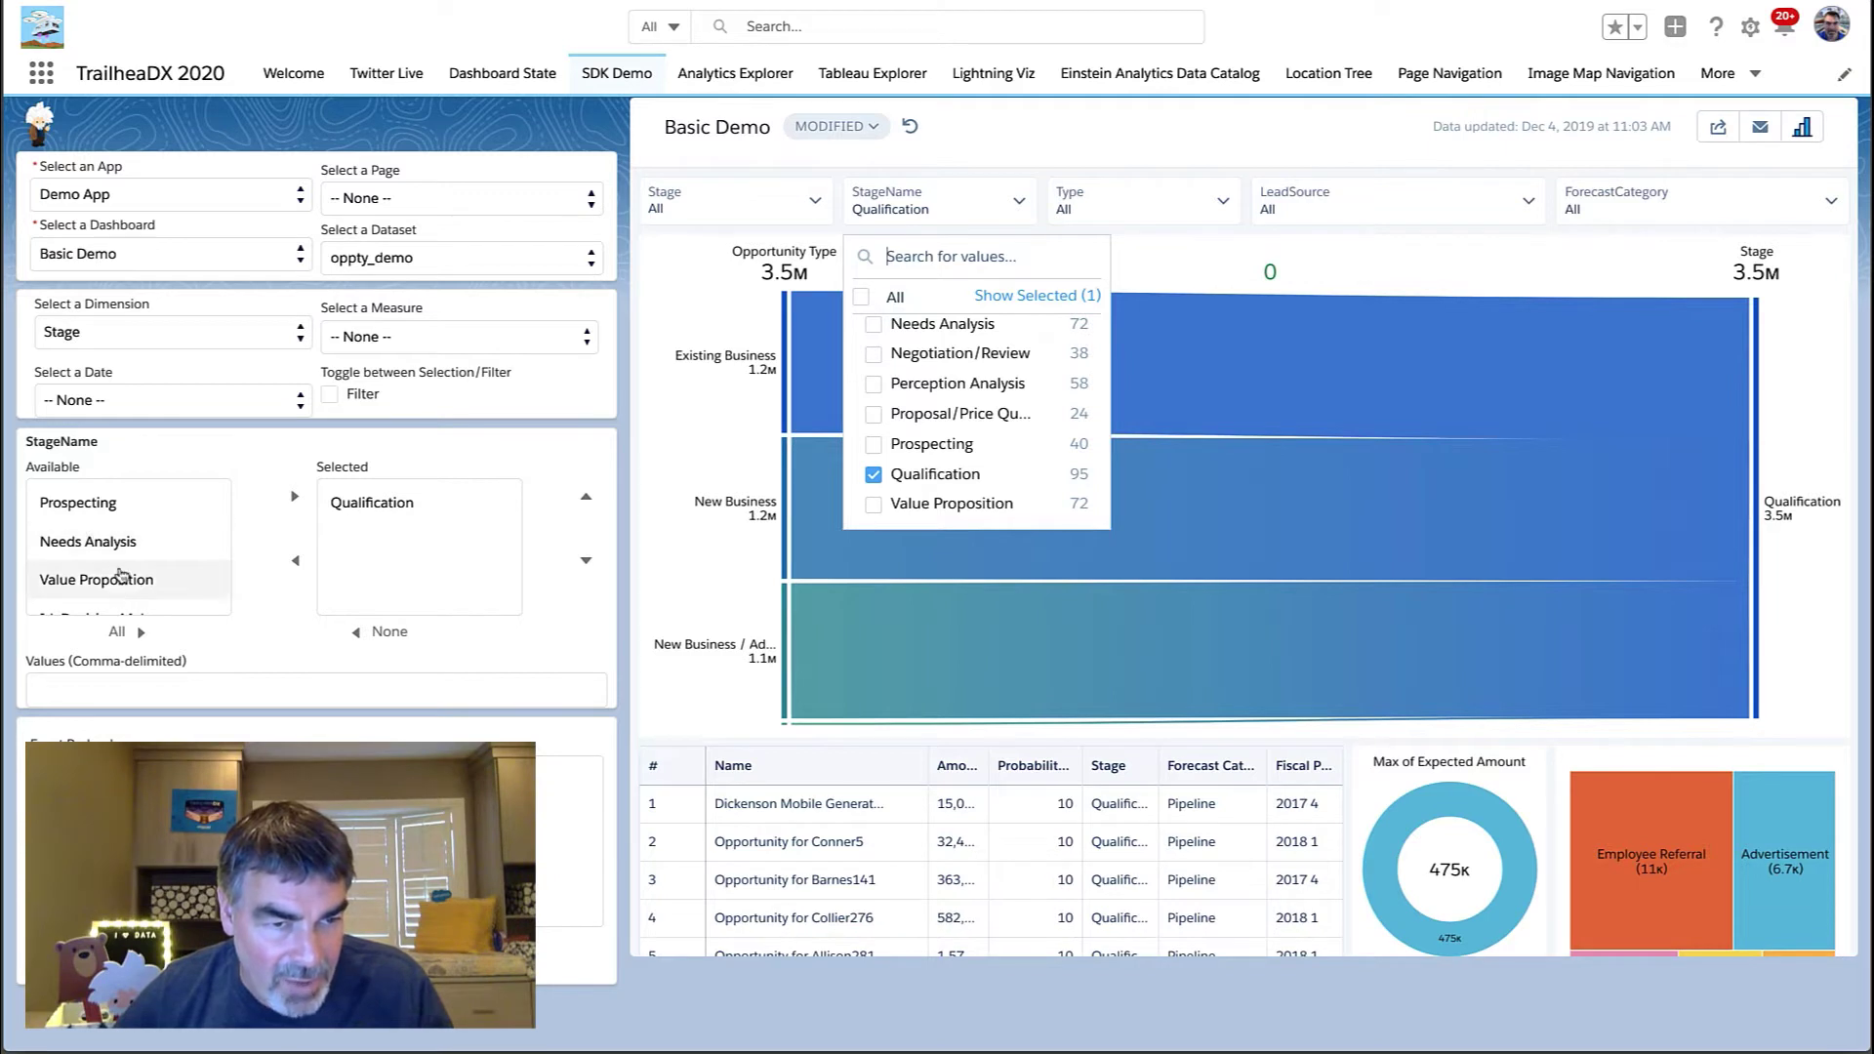
pyautogui.scroll(-1, 120, 582)
pyautogui.scroll(-2, 120, 576)
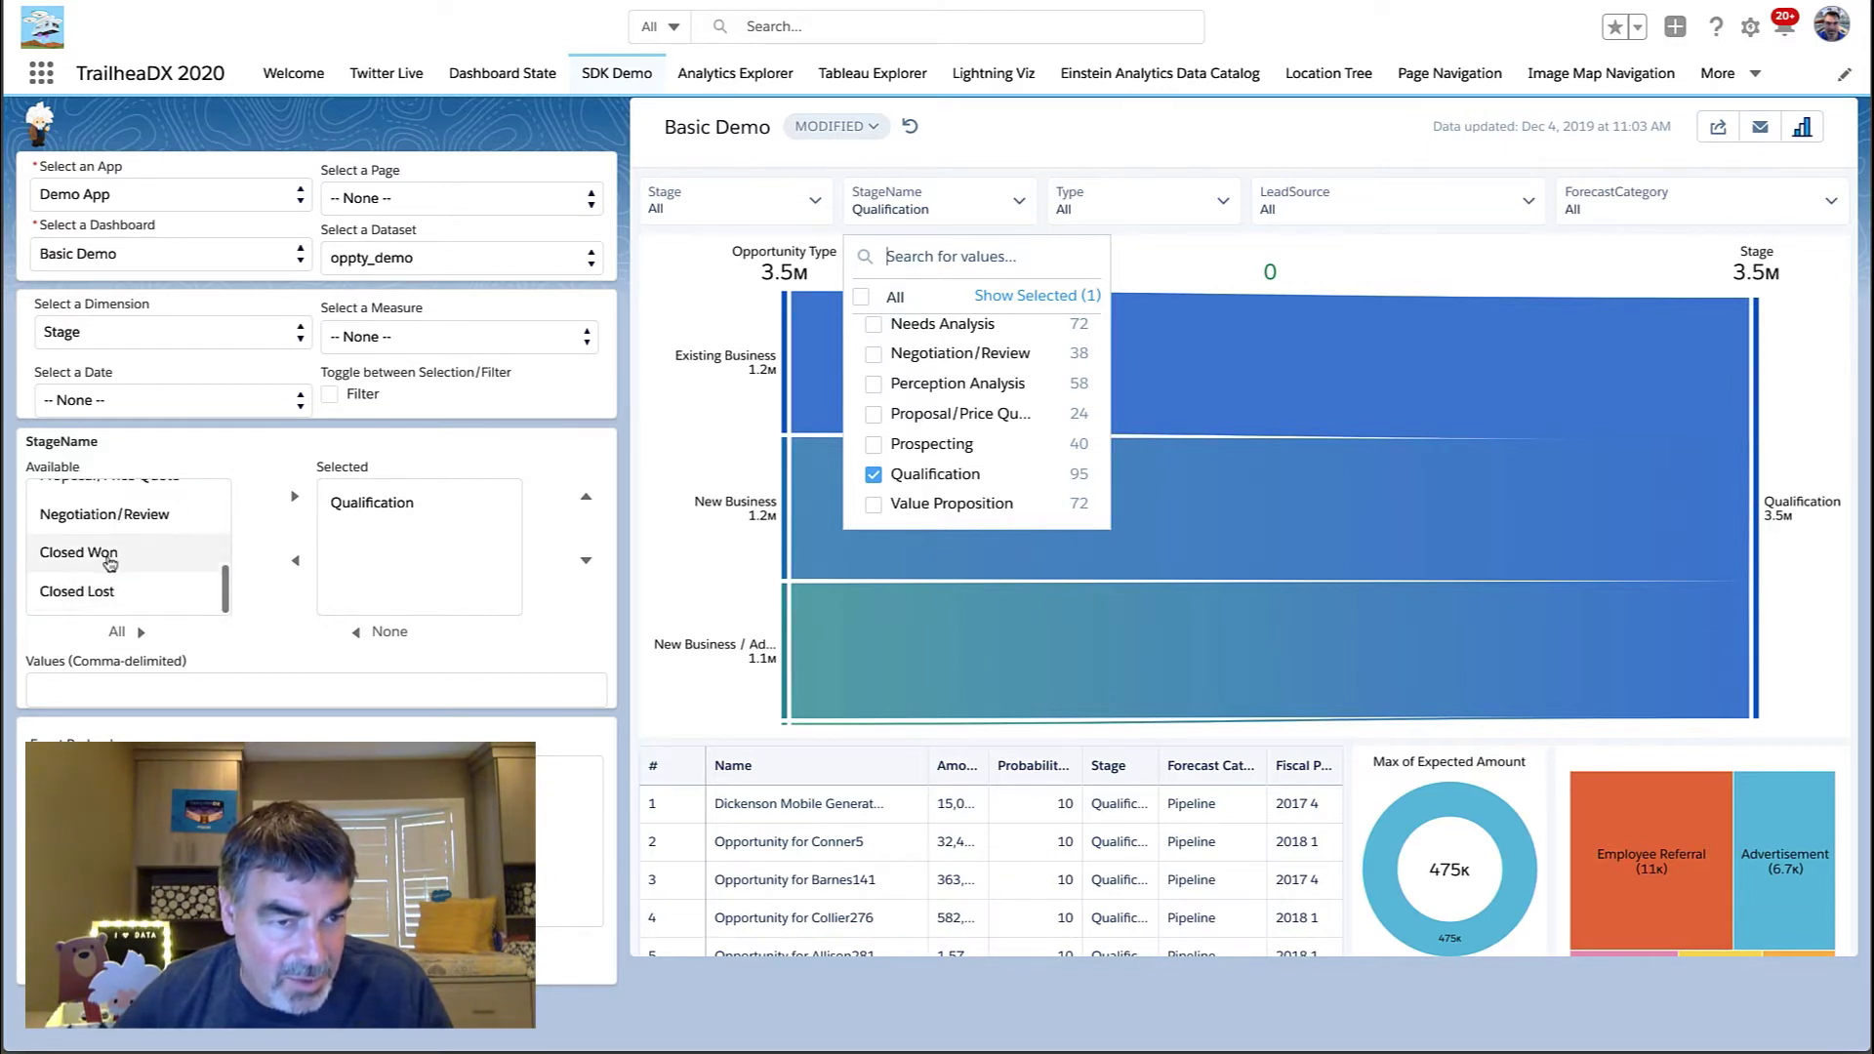
# Step: Add Closed Won to the selected StageName values alongside Qualification, totalling 7.4M
pyautogui.click(112, 558)
pyautogui.click(296, 499)
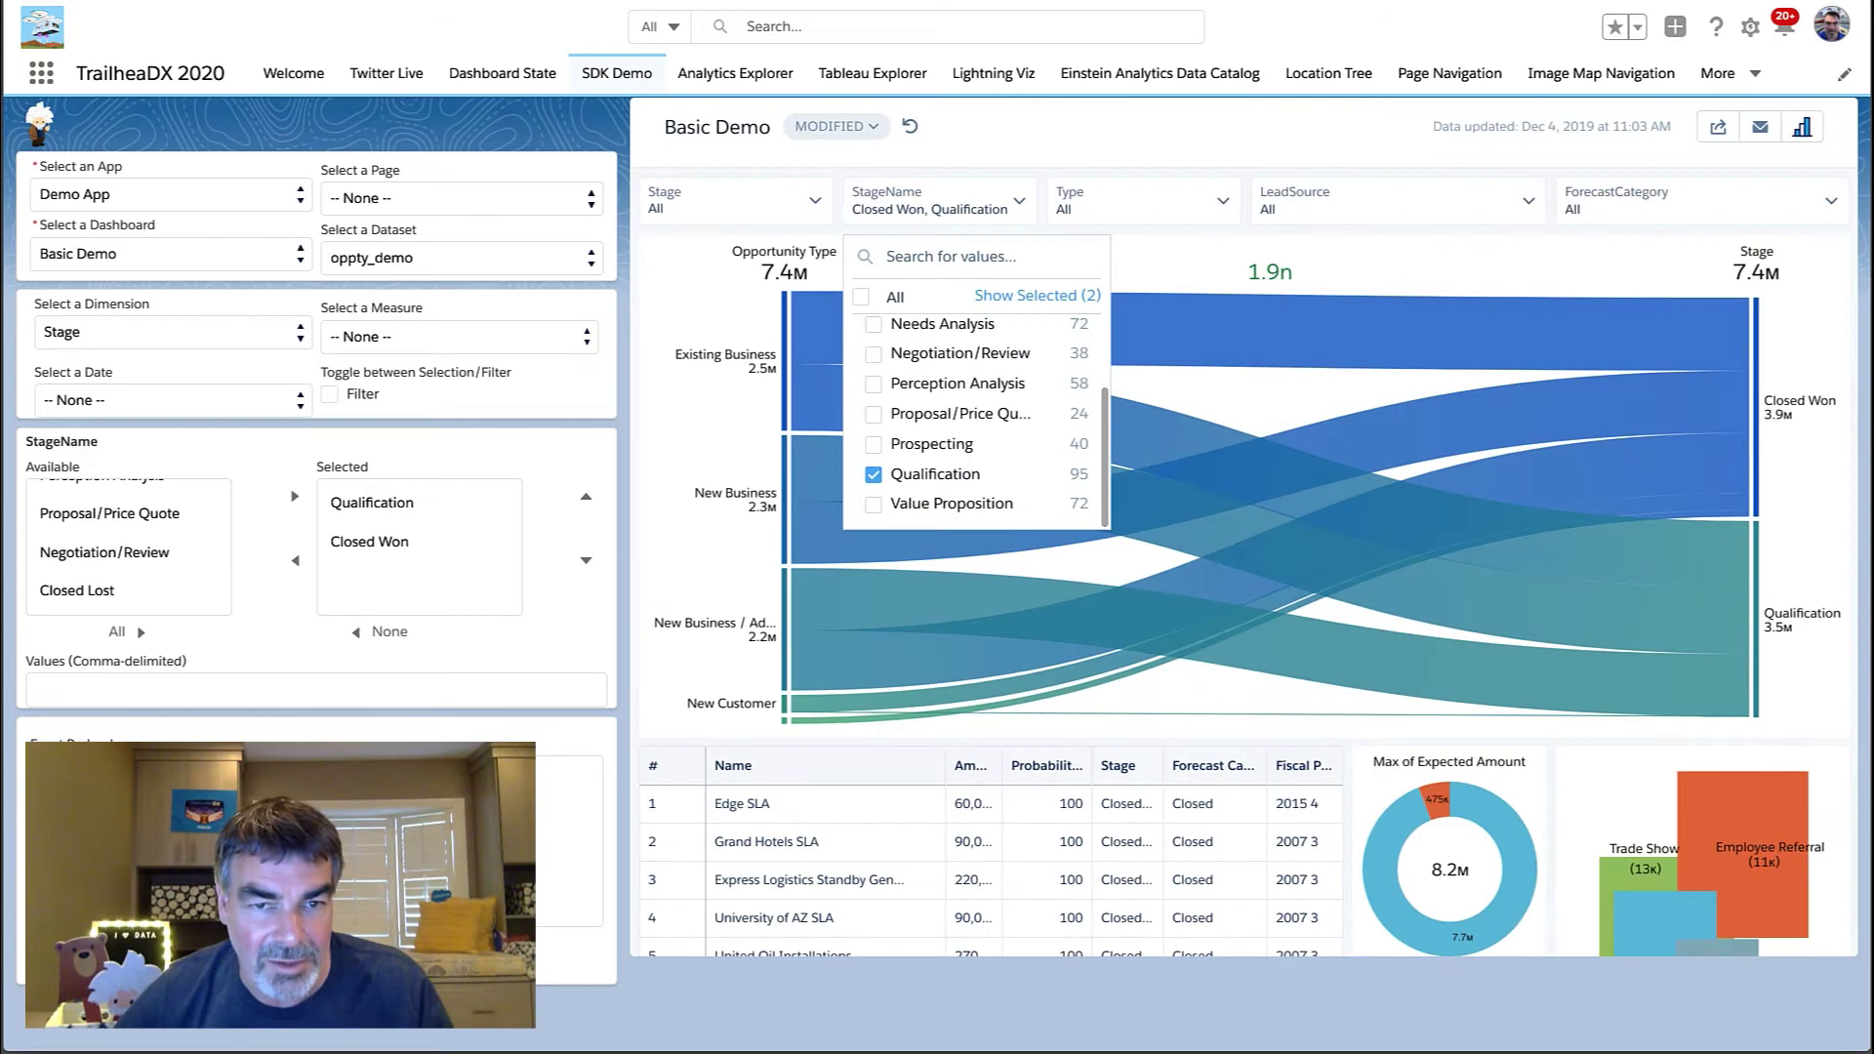
pyautogui.scroll(3, 908, 405)
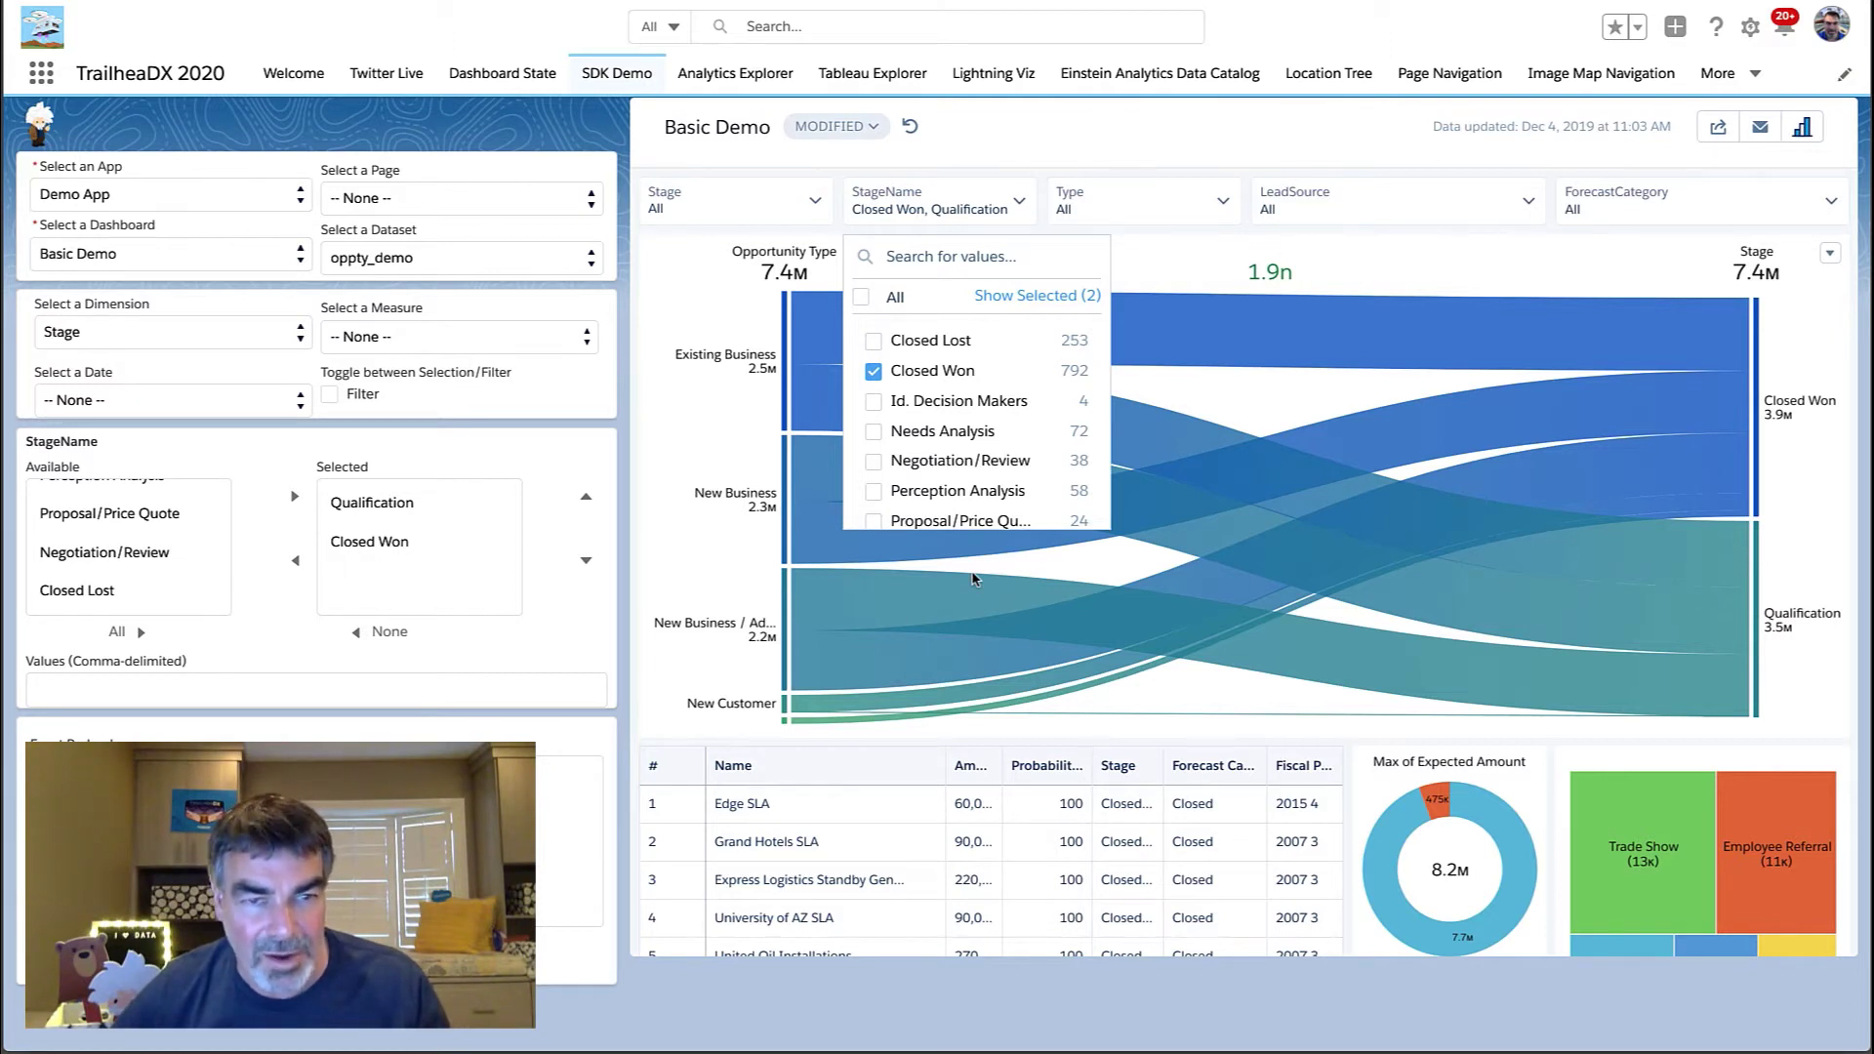
pyautogui.moveTo(849, 635)
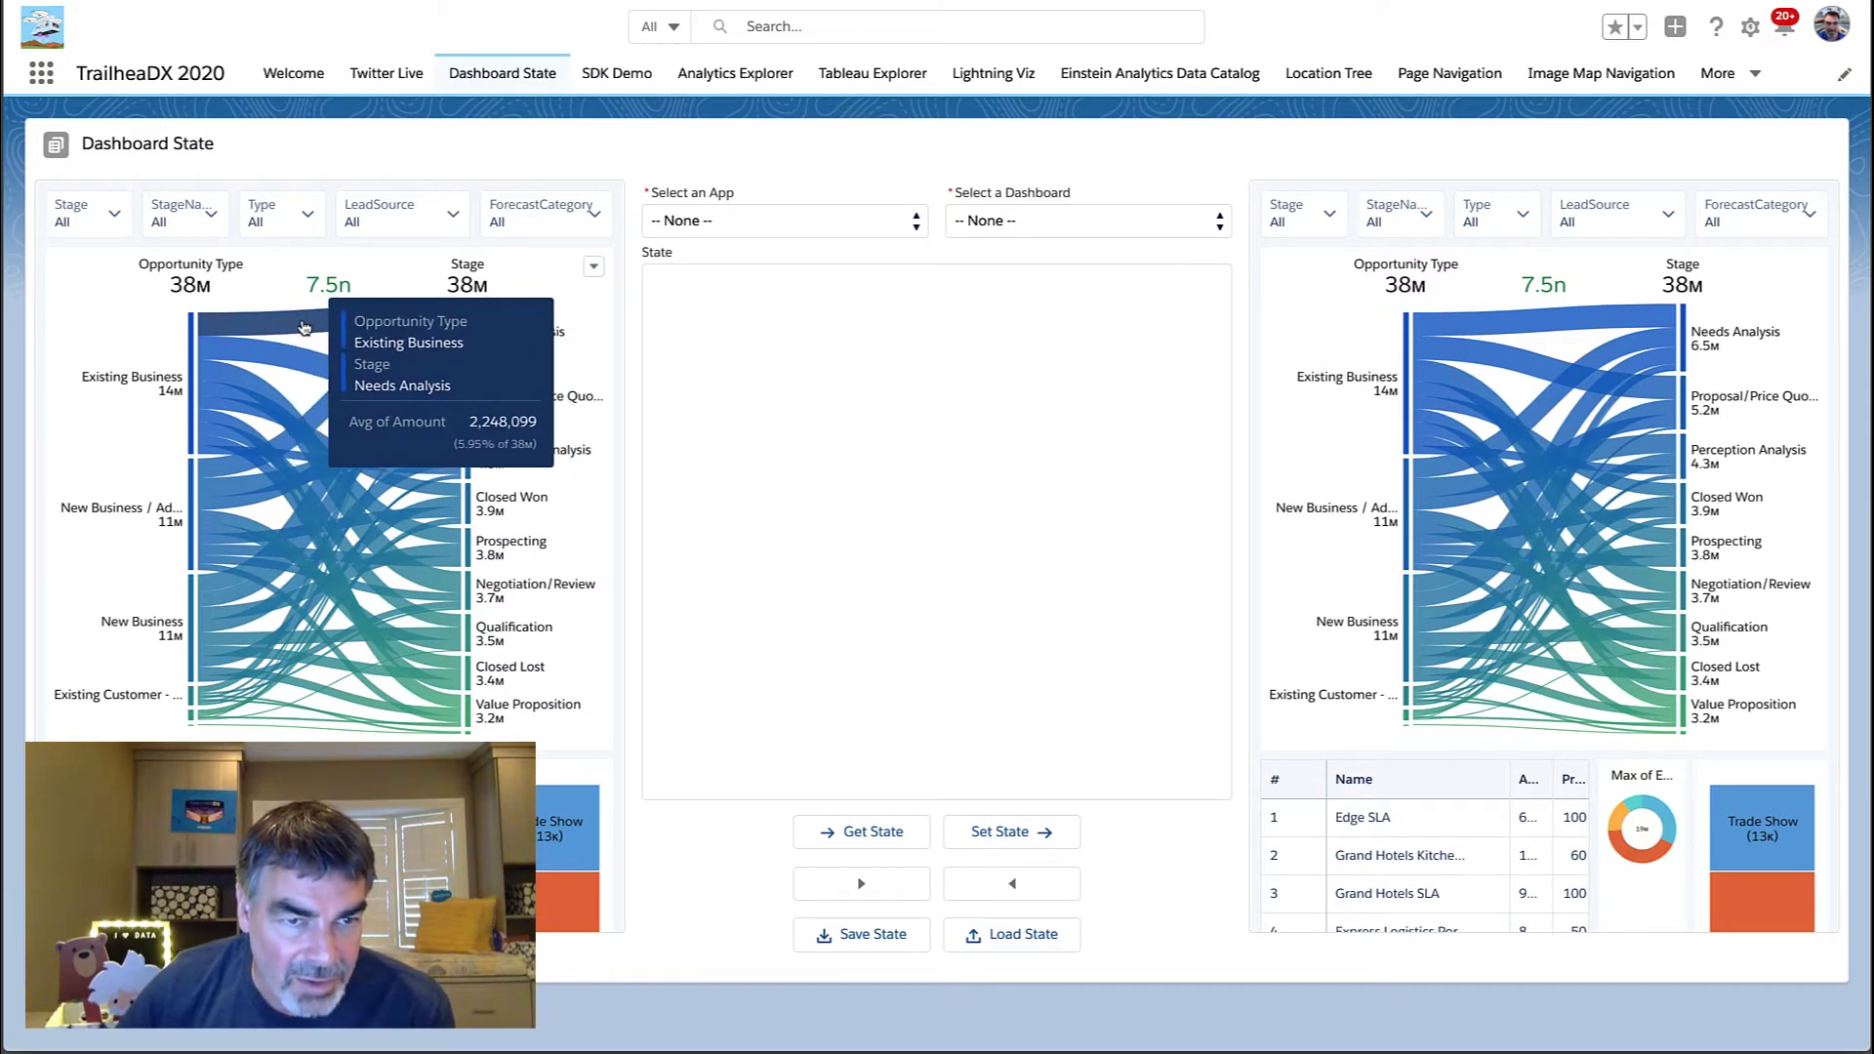
pyautogui.click(303, 325)
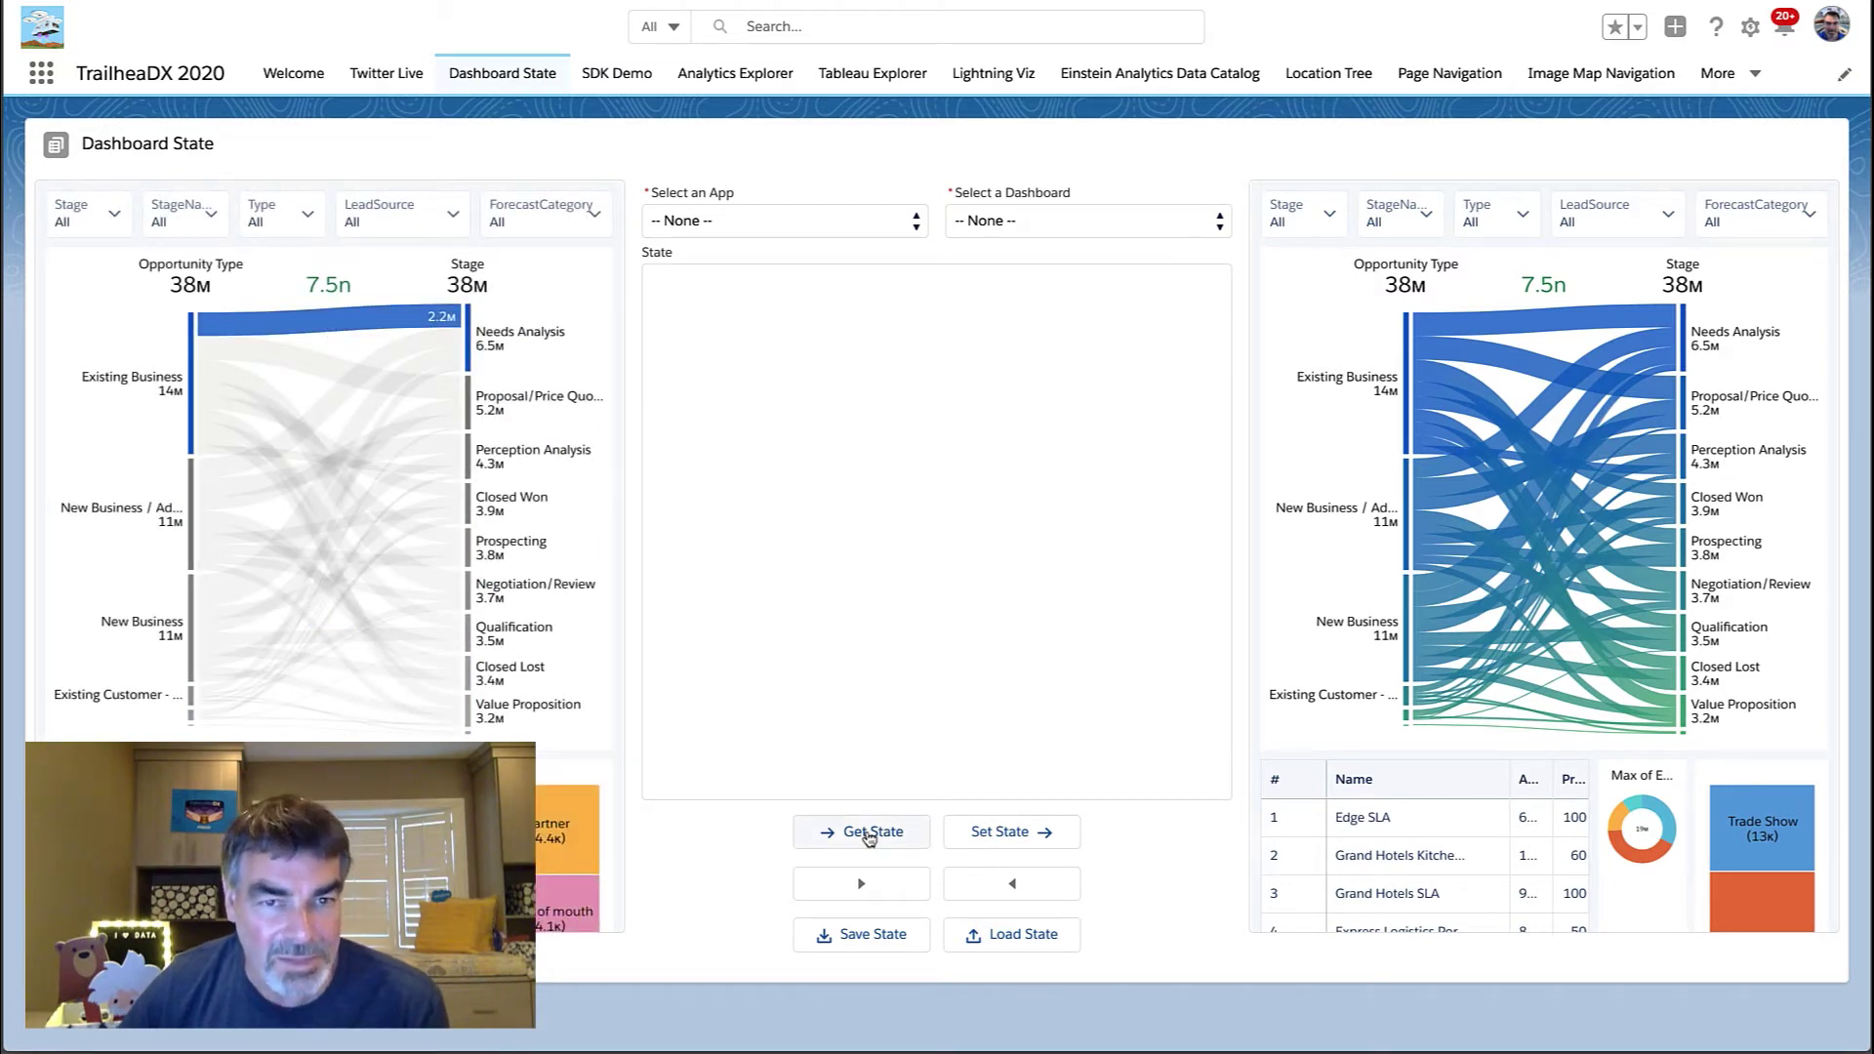
pyautogui.click(870, 835)
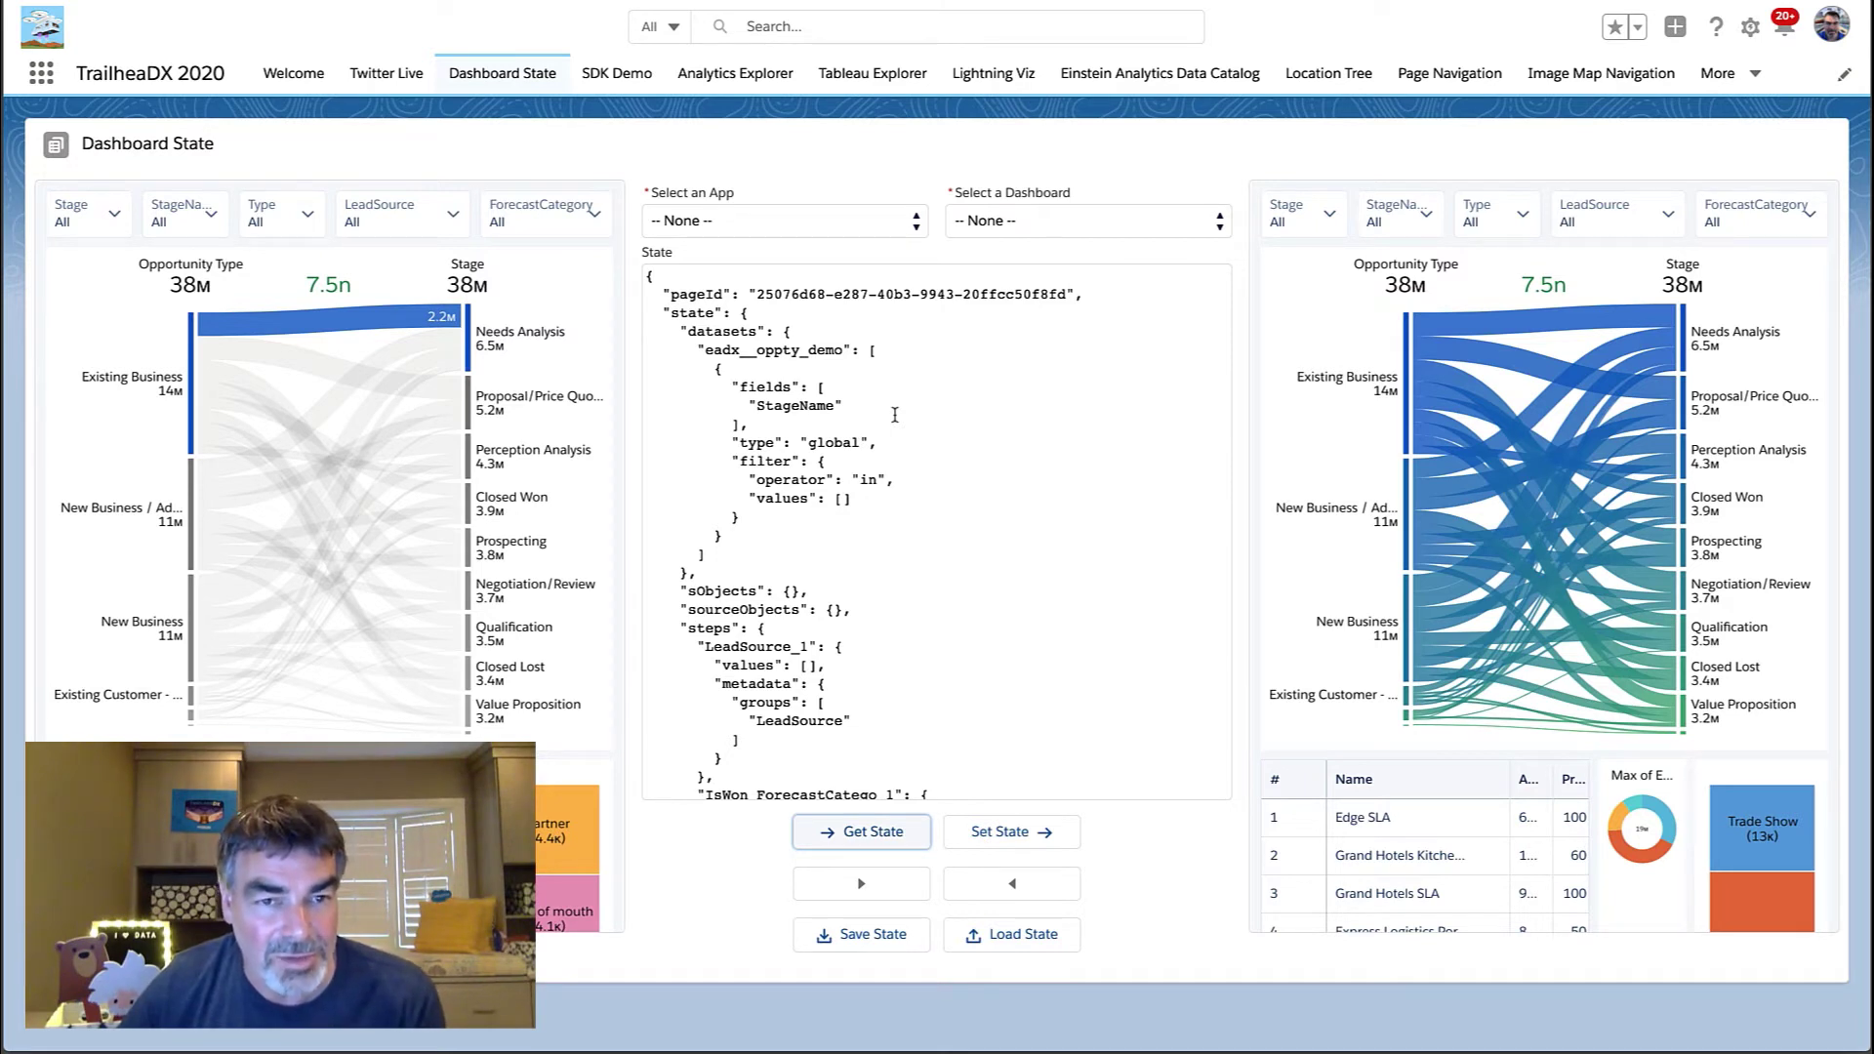
pyautogui.scroll(-3, 894, 414)
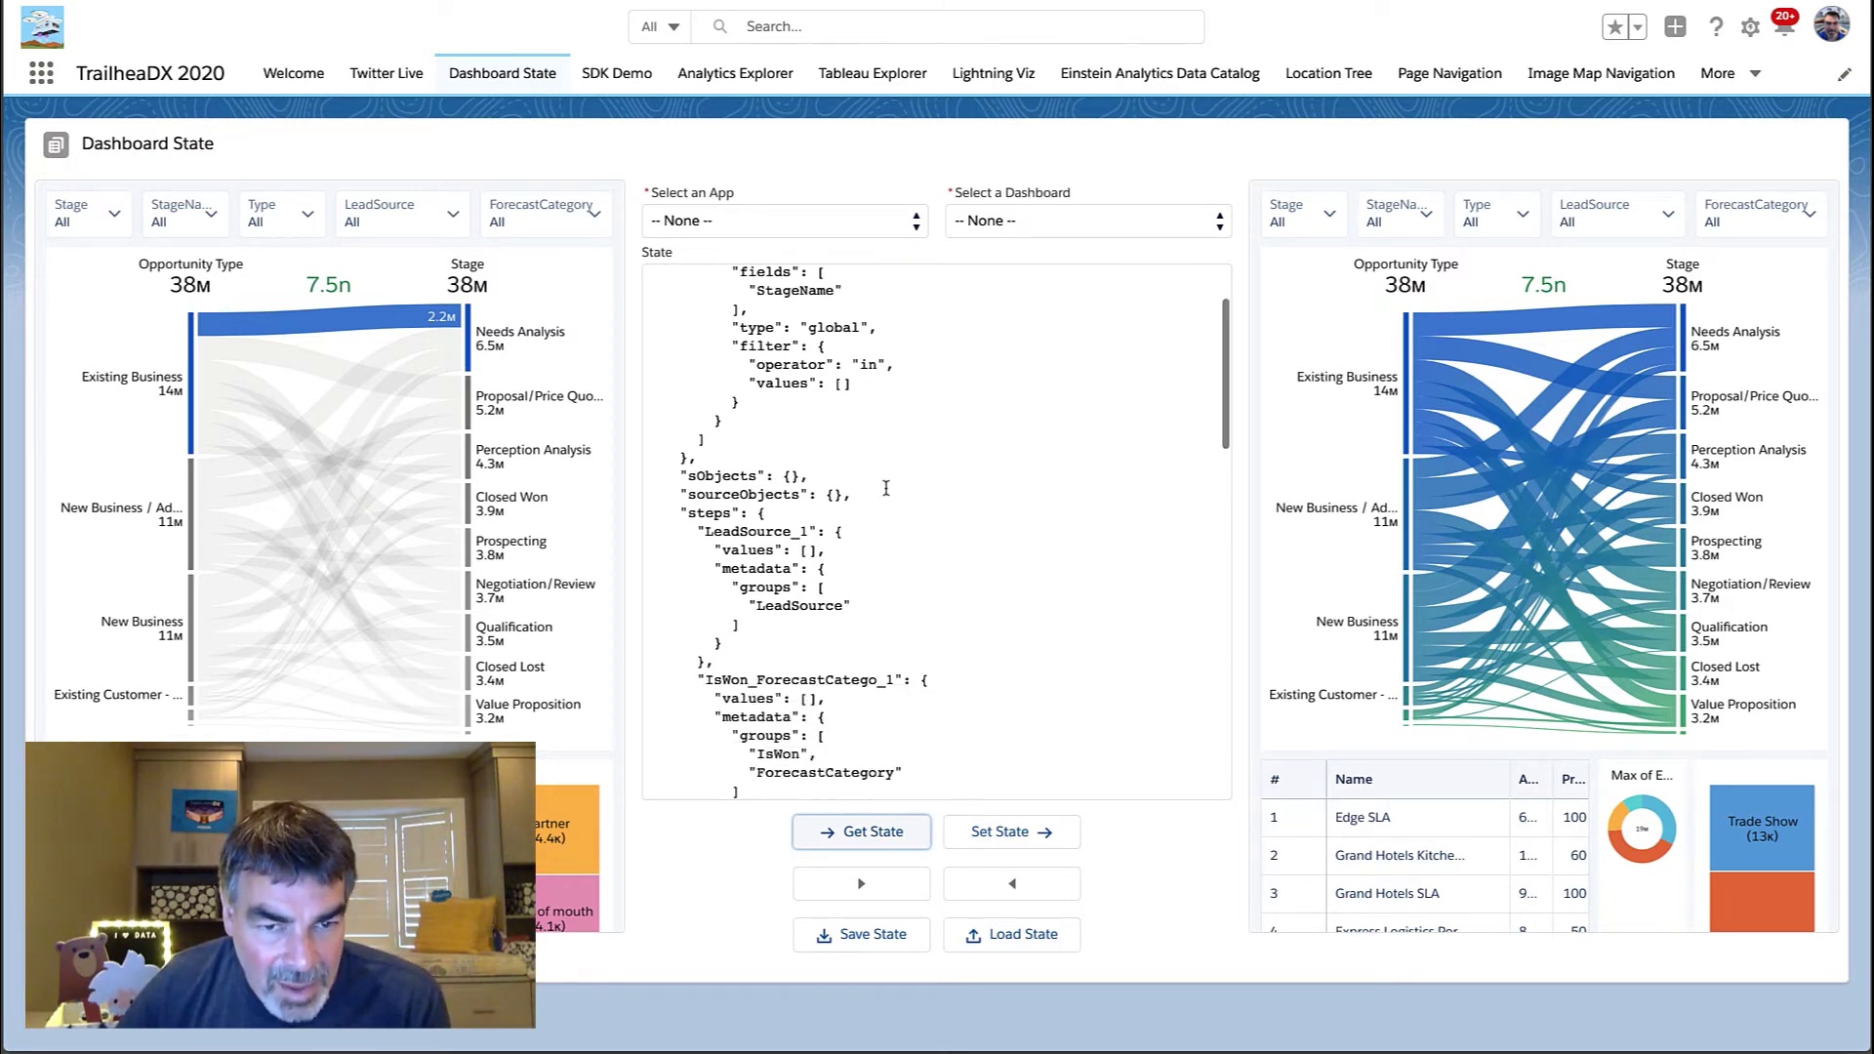
pyautogui.scroll(-18, 887, 488)
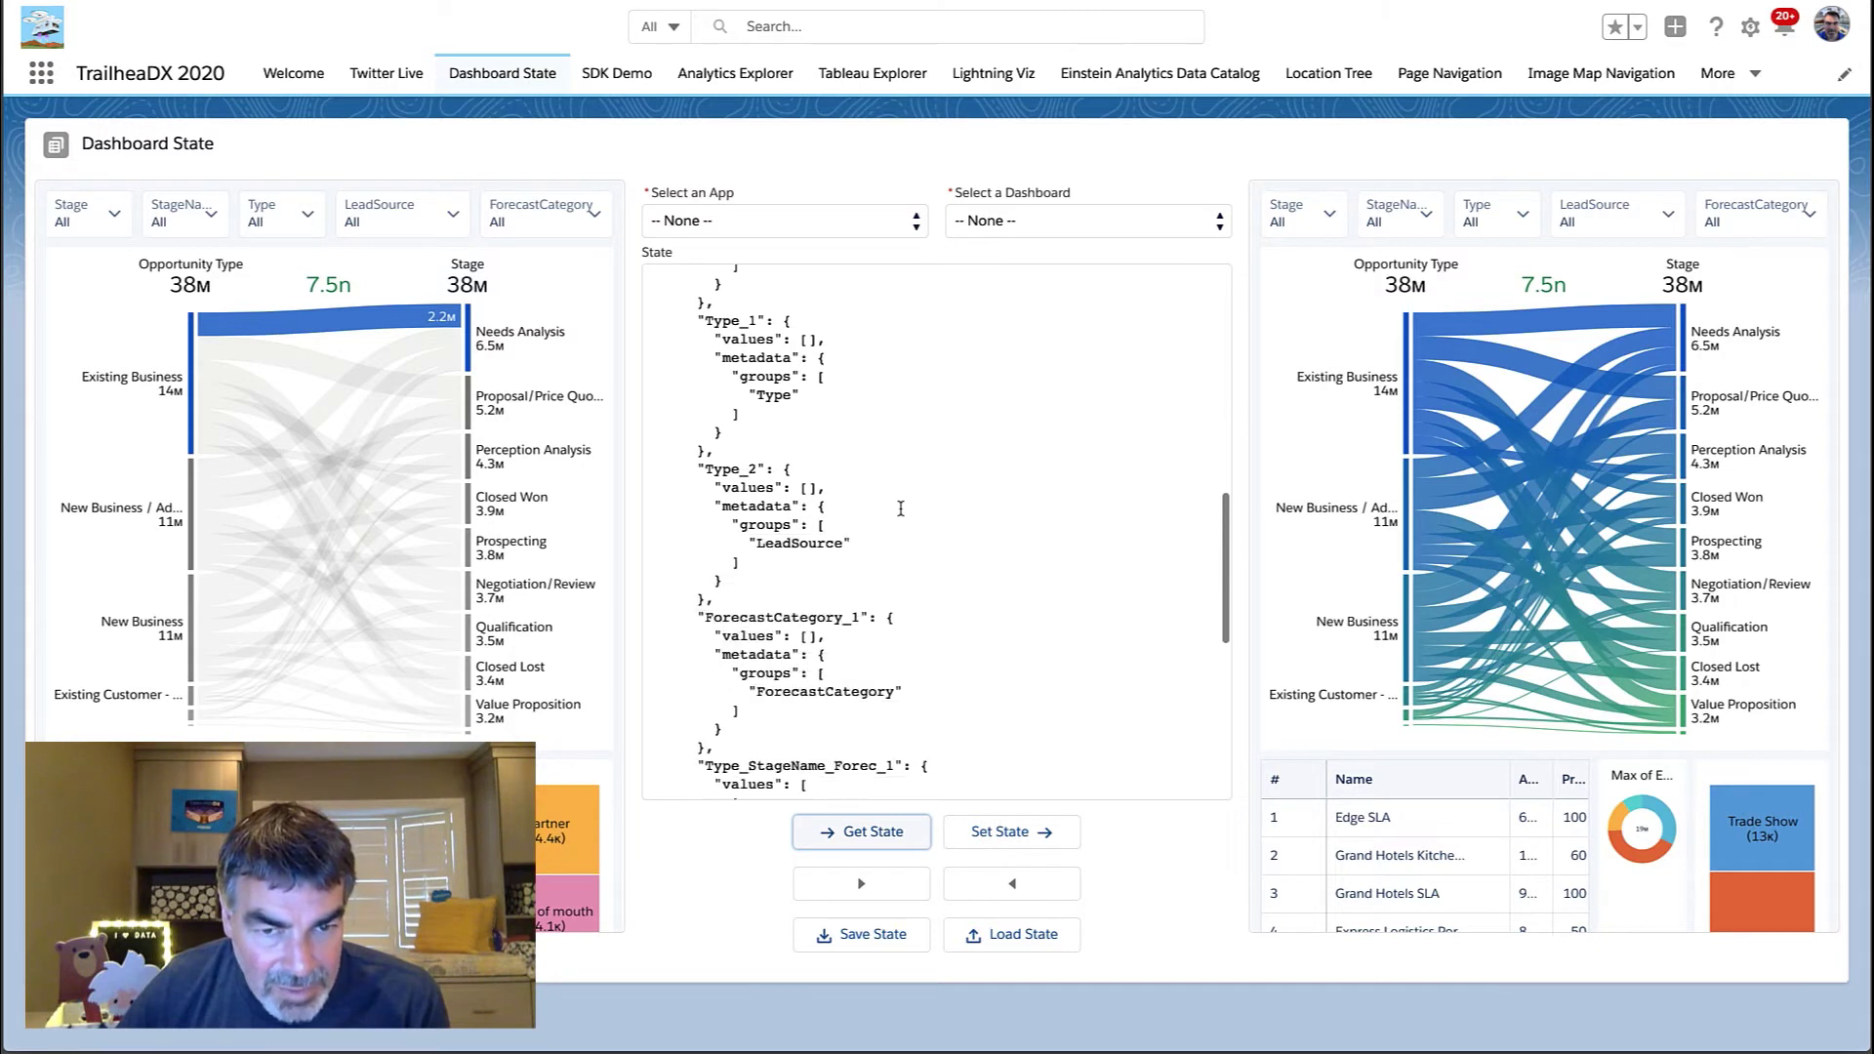
pyautogui.scroll(-7, 900, 508)
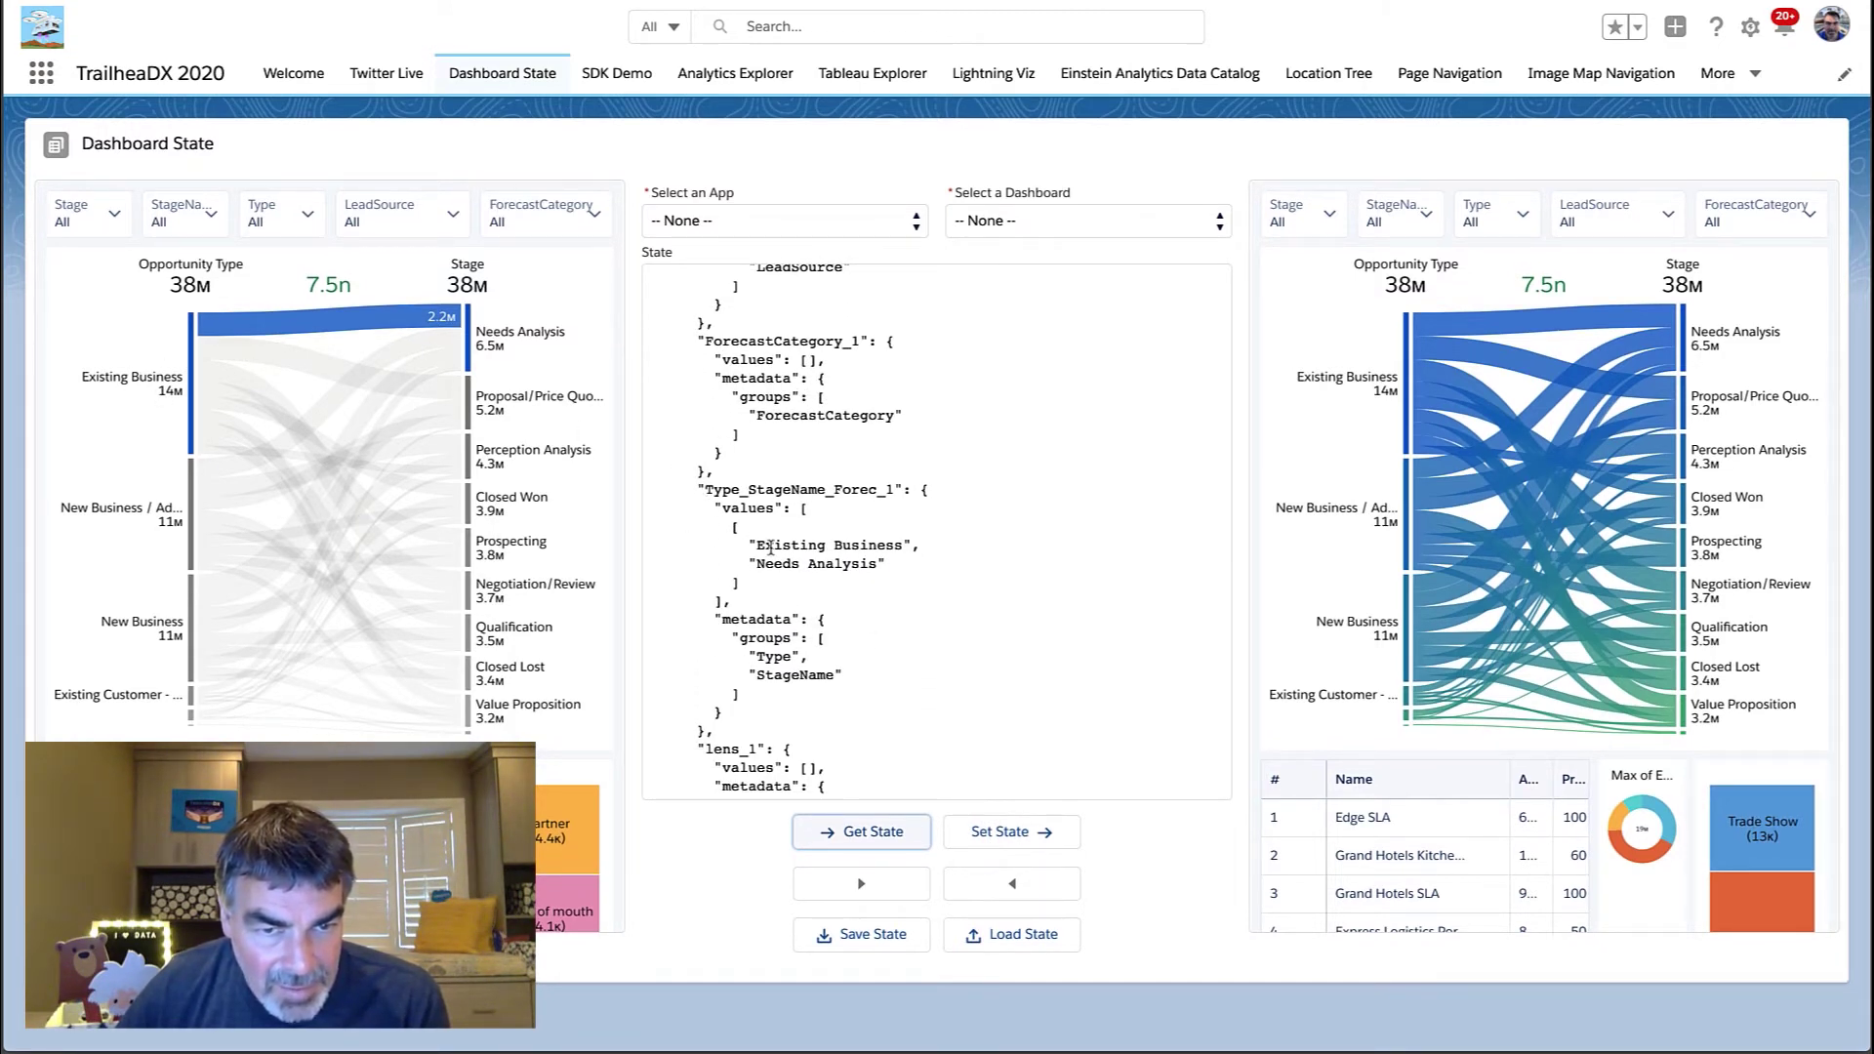
pyautogui.moveTo(757, 548); pyautogui.dragTo(895, 548)
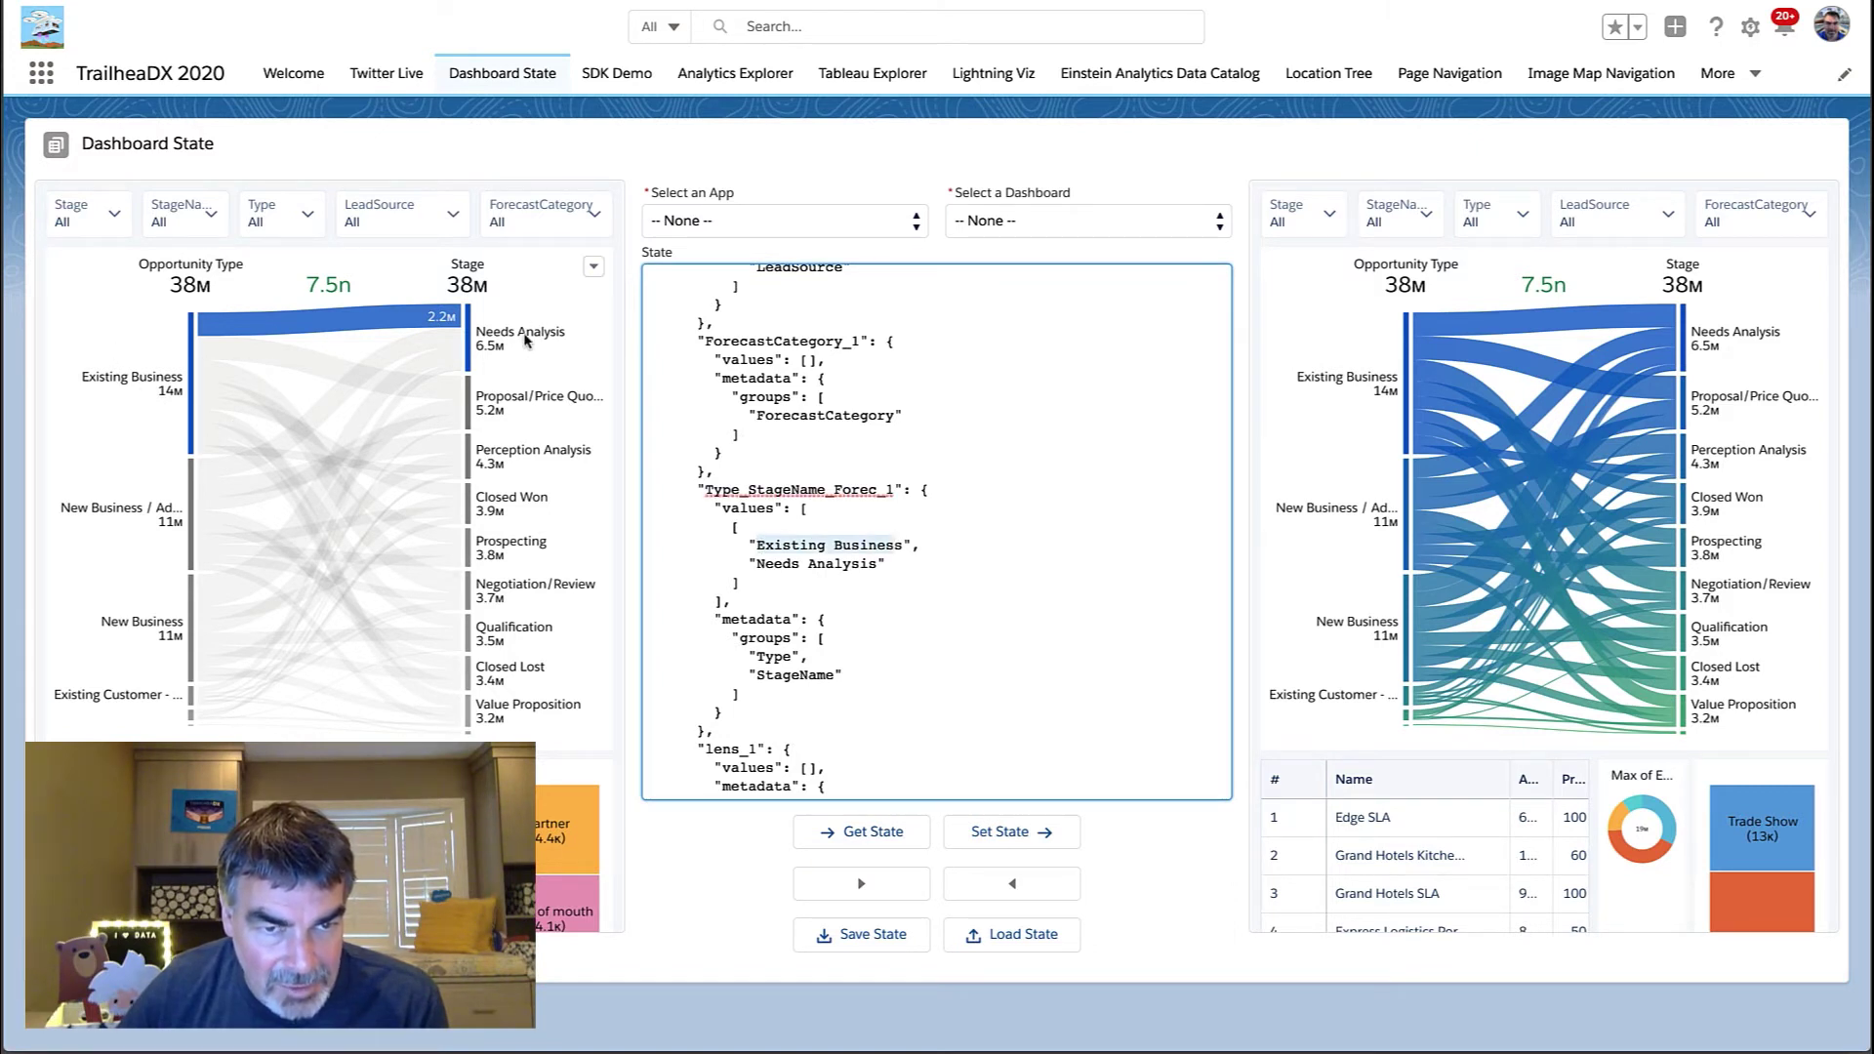
pyautogui.moveTo(757, 564); pyautogui.dragTo(875, 565)
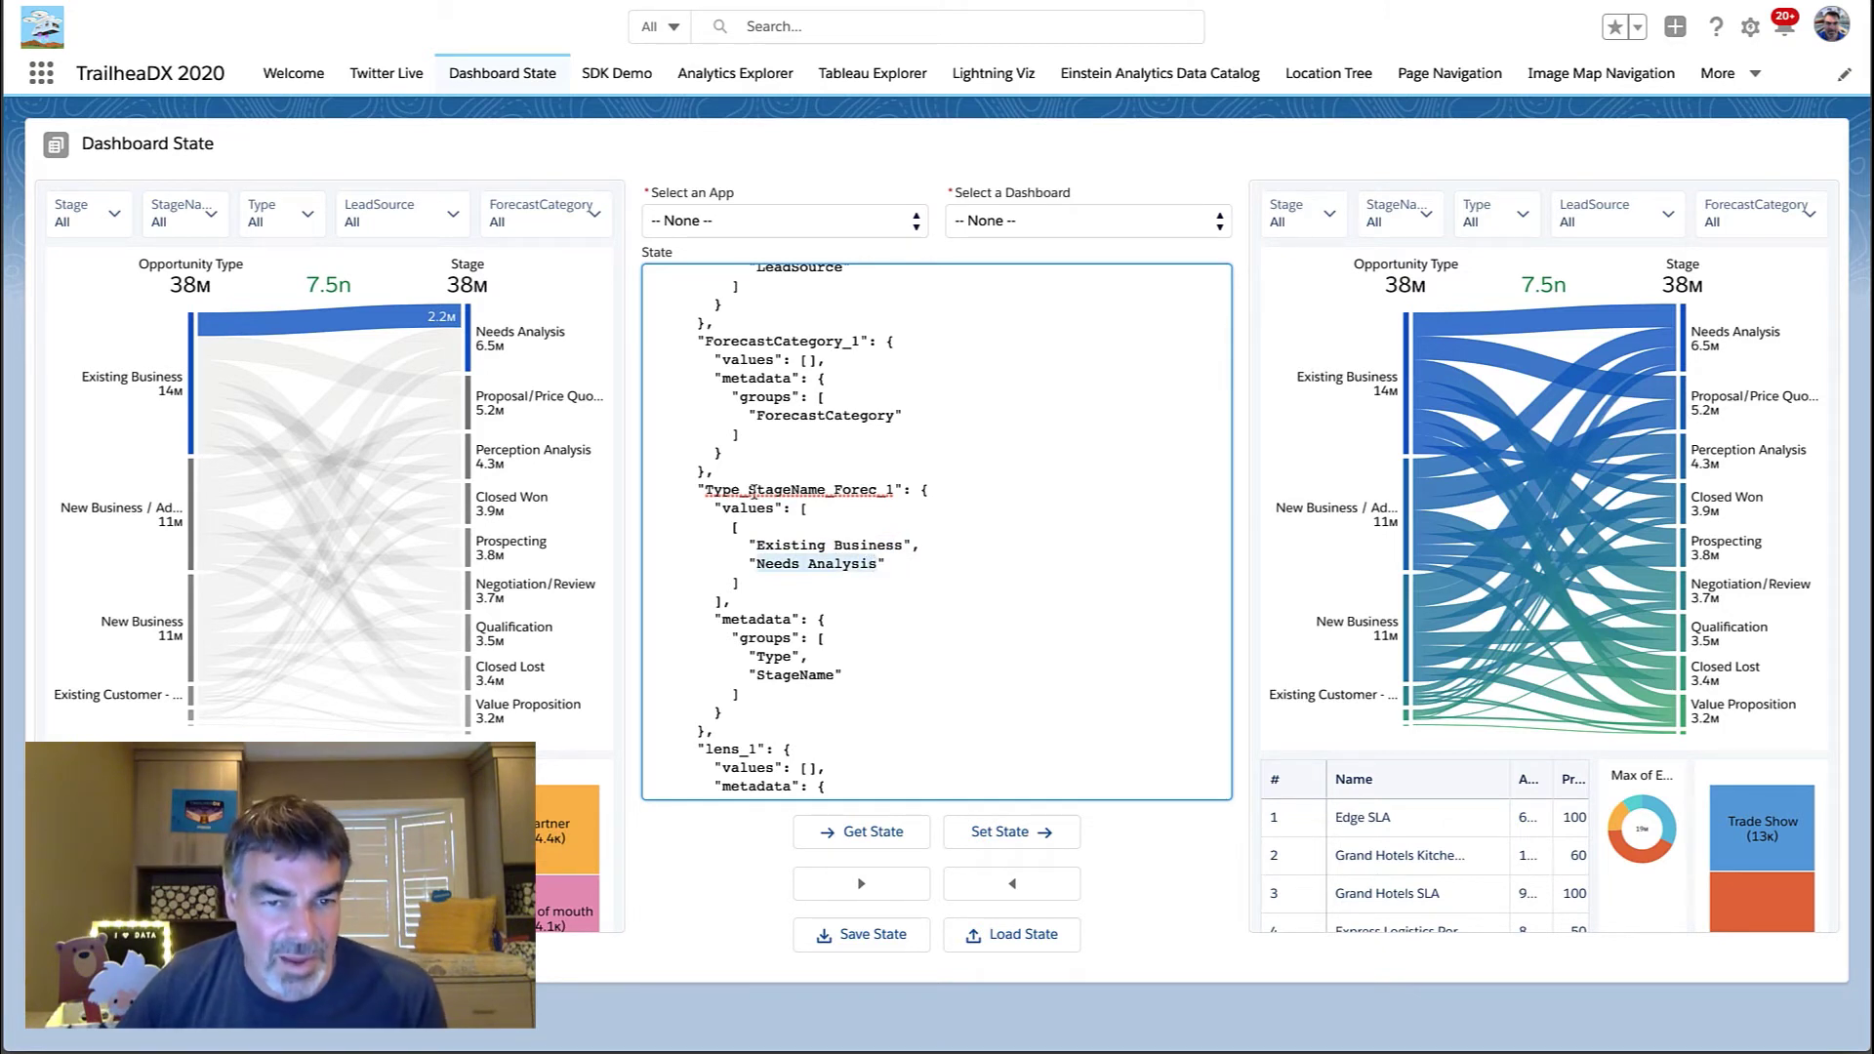
pyautogui.scroll(-1, 750, 420)
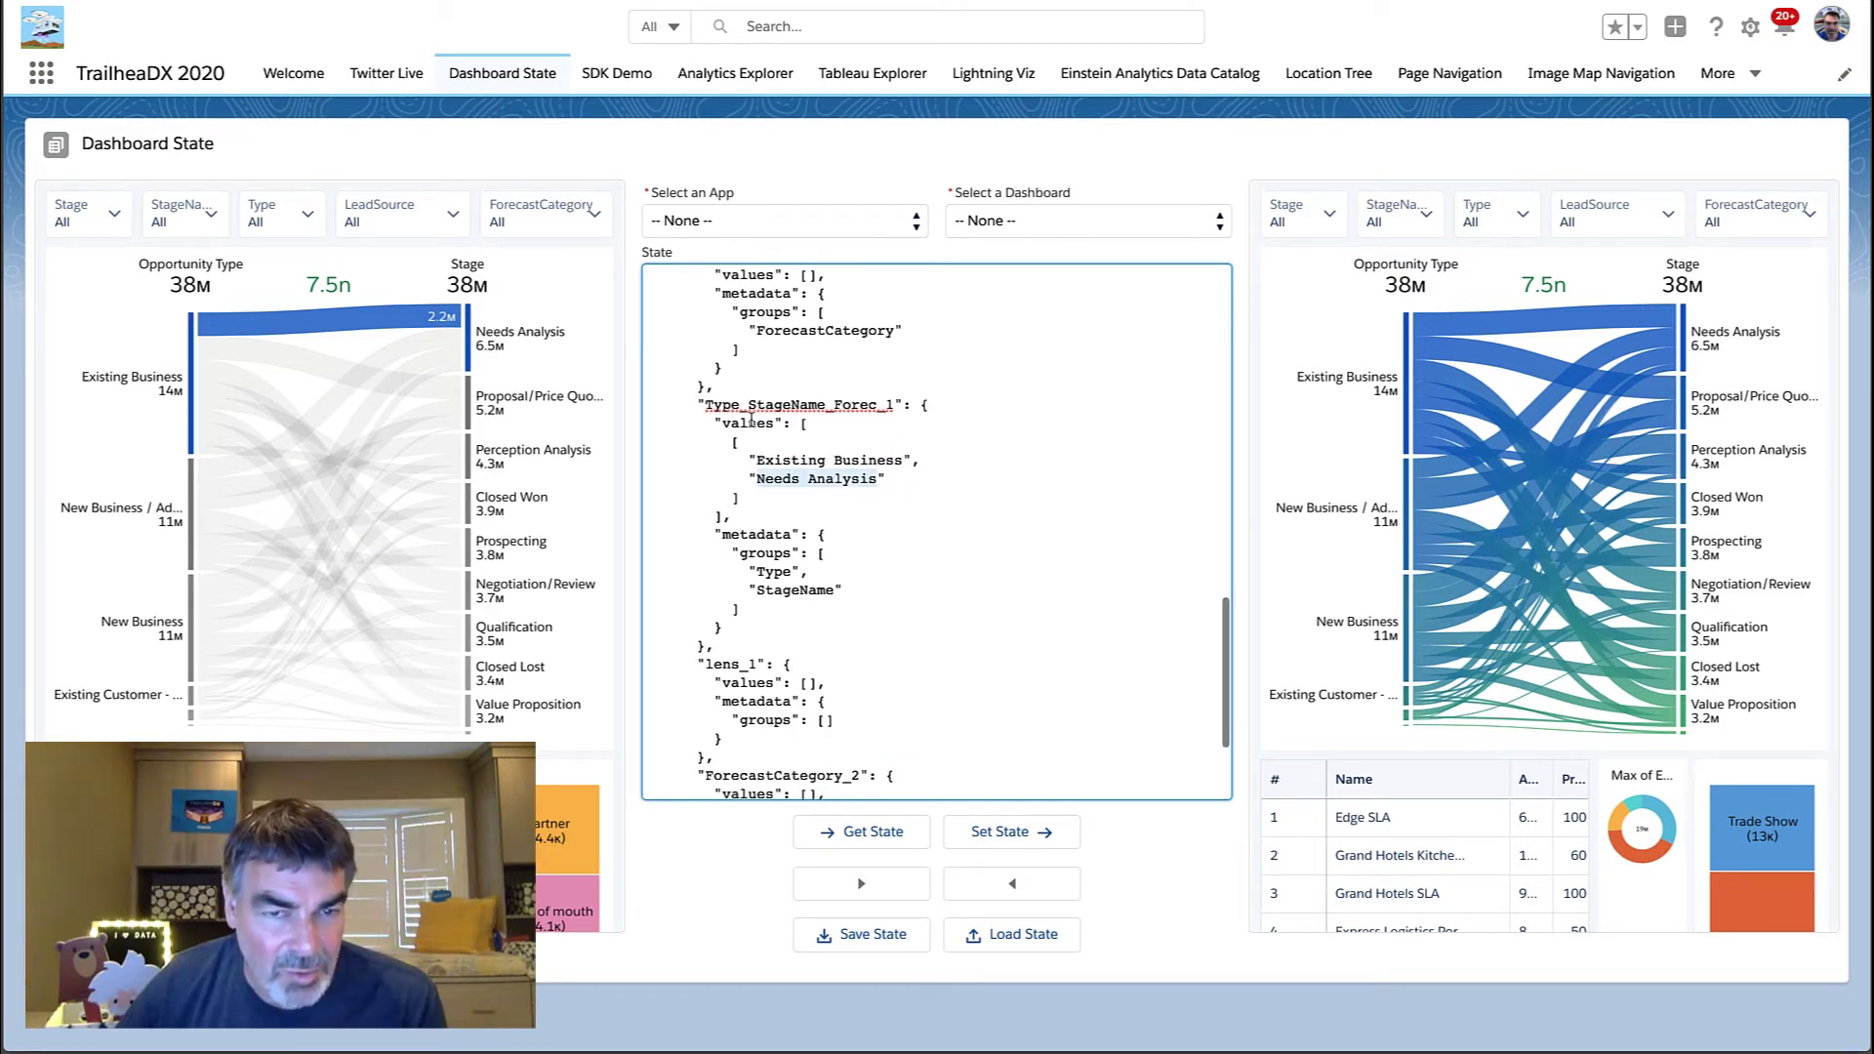
pyautogui.scroll(-1, 775, 436)
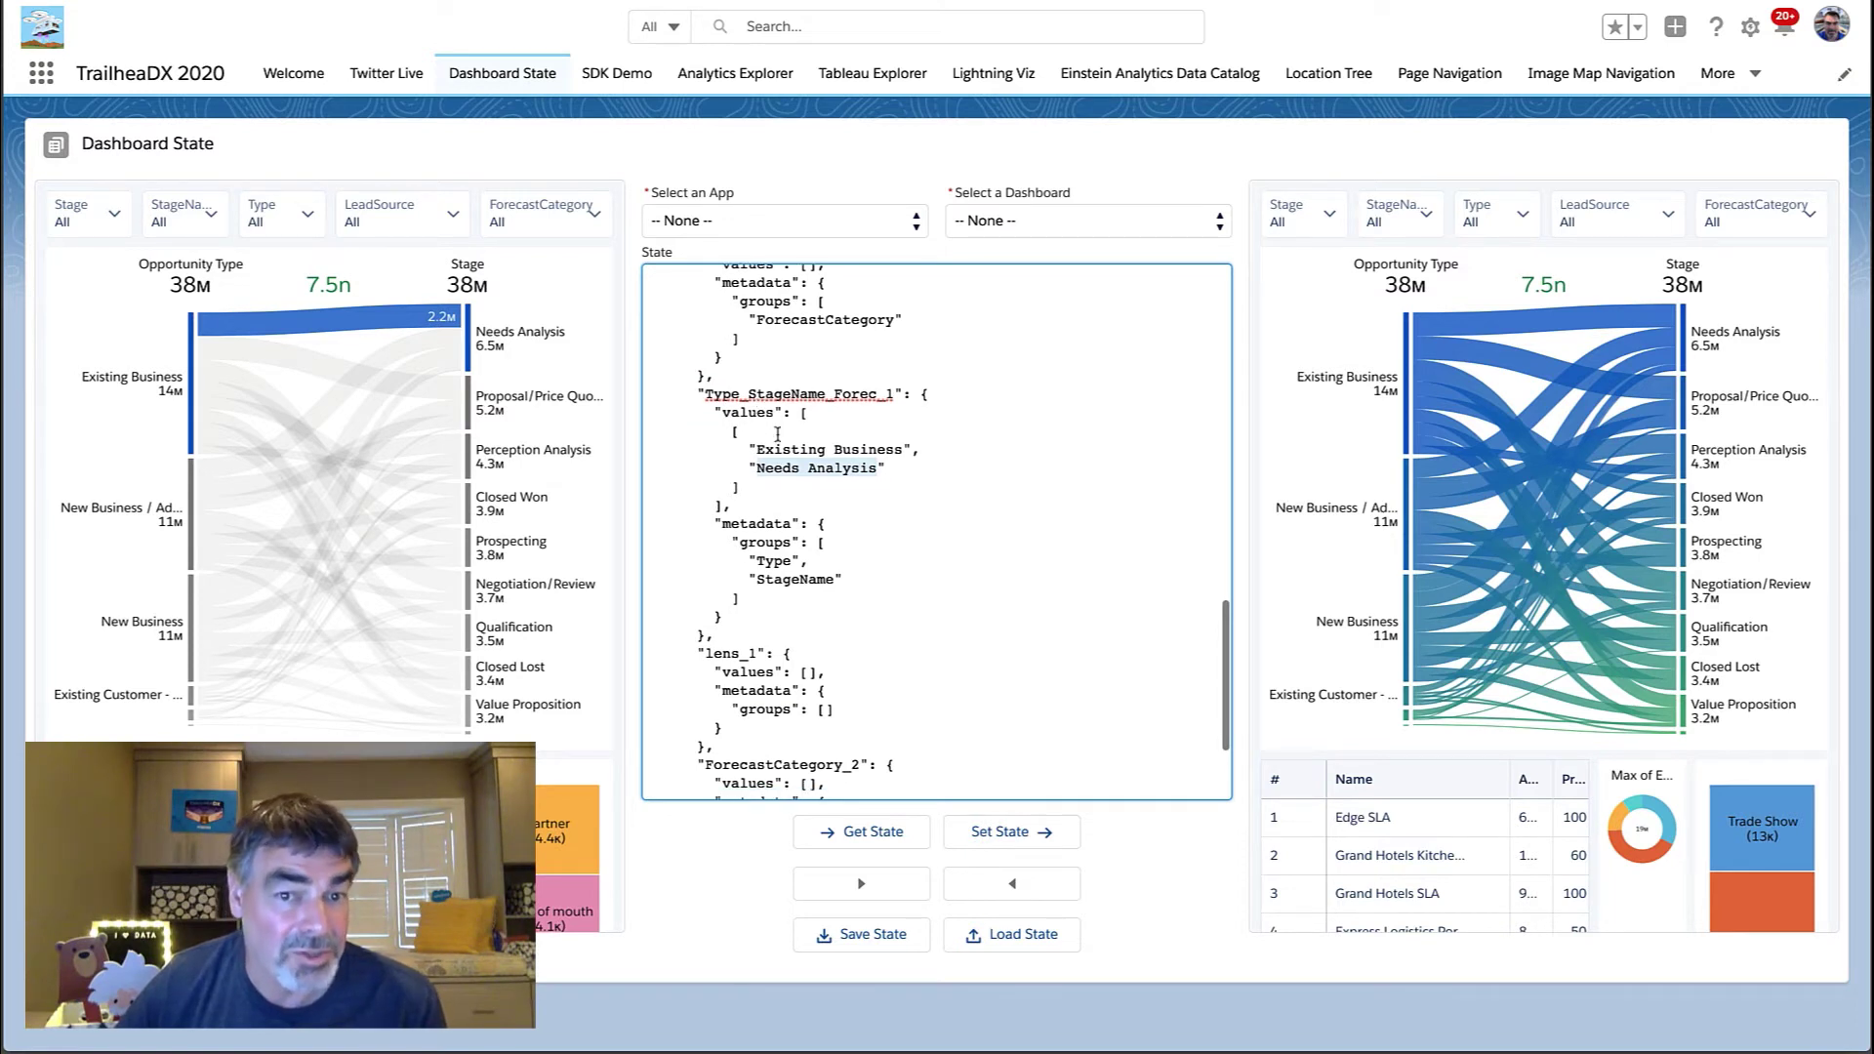
pyautogui.scroll(2, 776, 430)
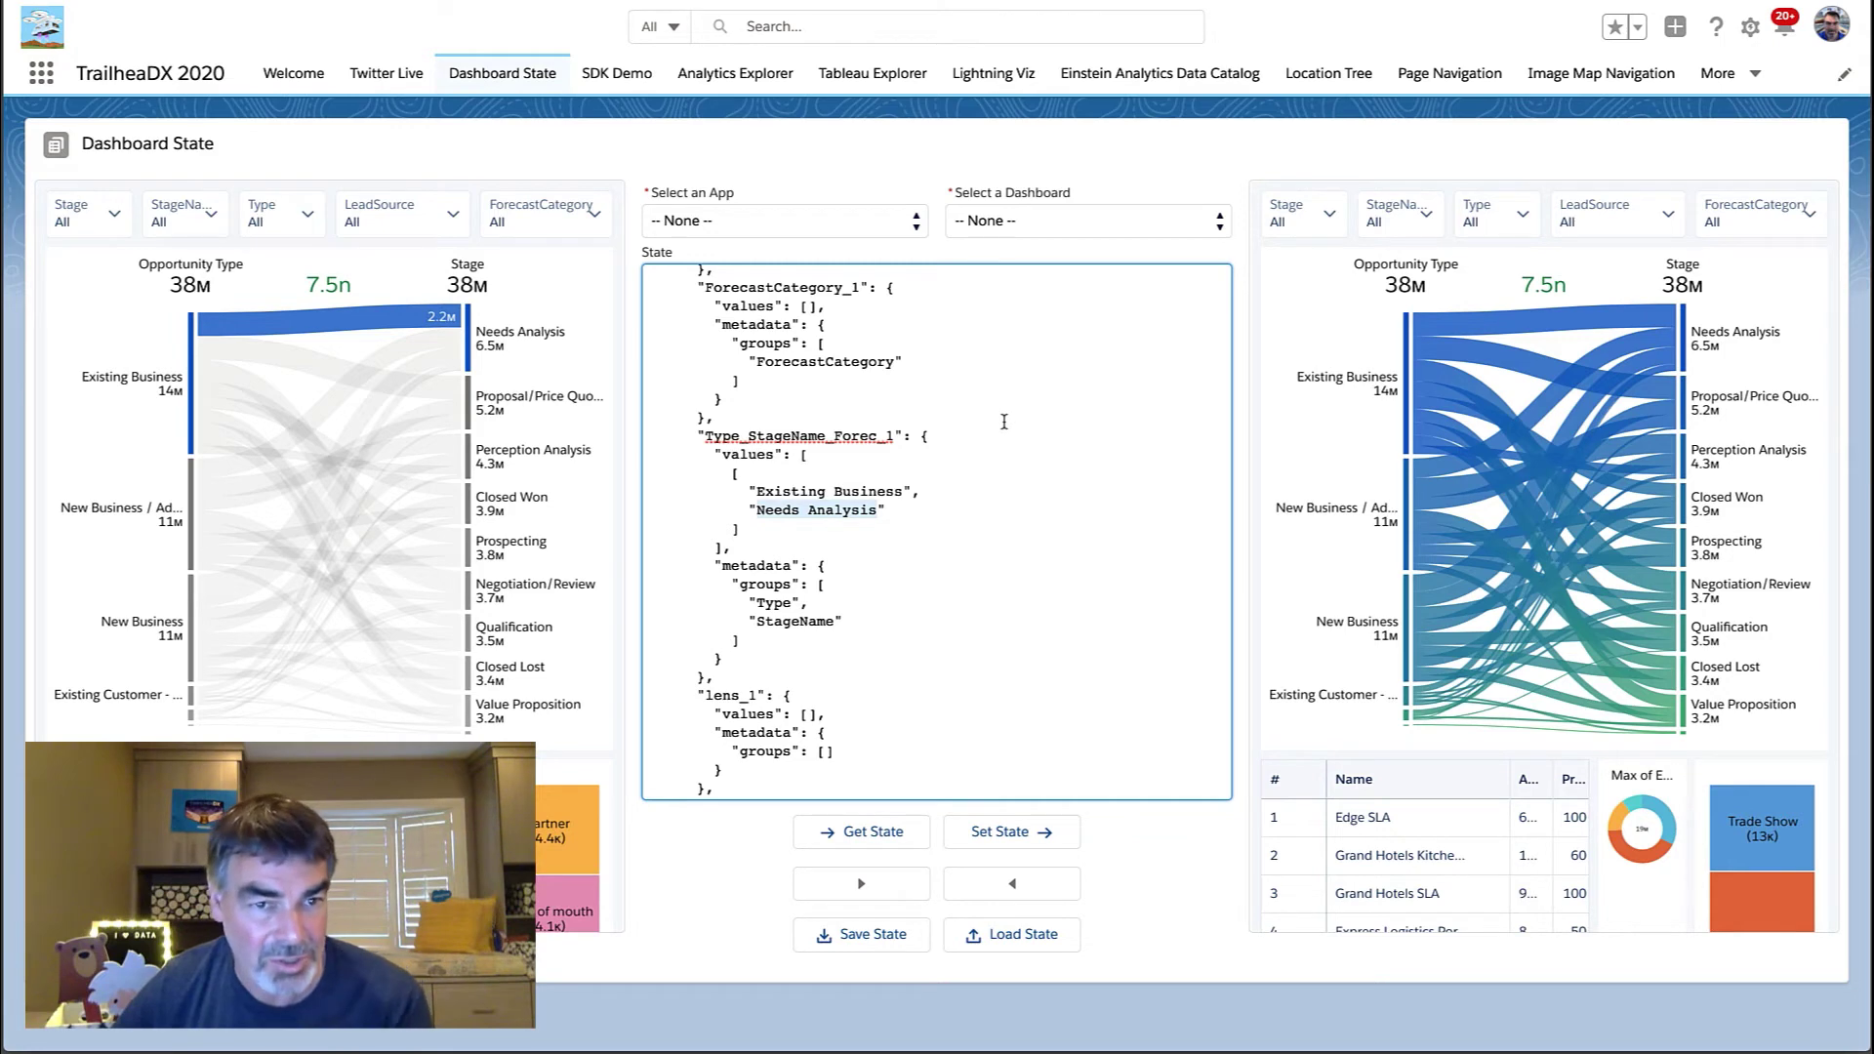
# Step: Apply the state JSON so the right dashboard highlights Existing Business to Needs Analysis (2.2M)
pyautogui.click(1017, 845)
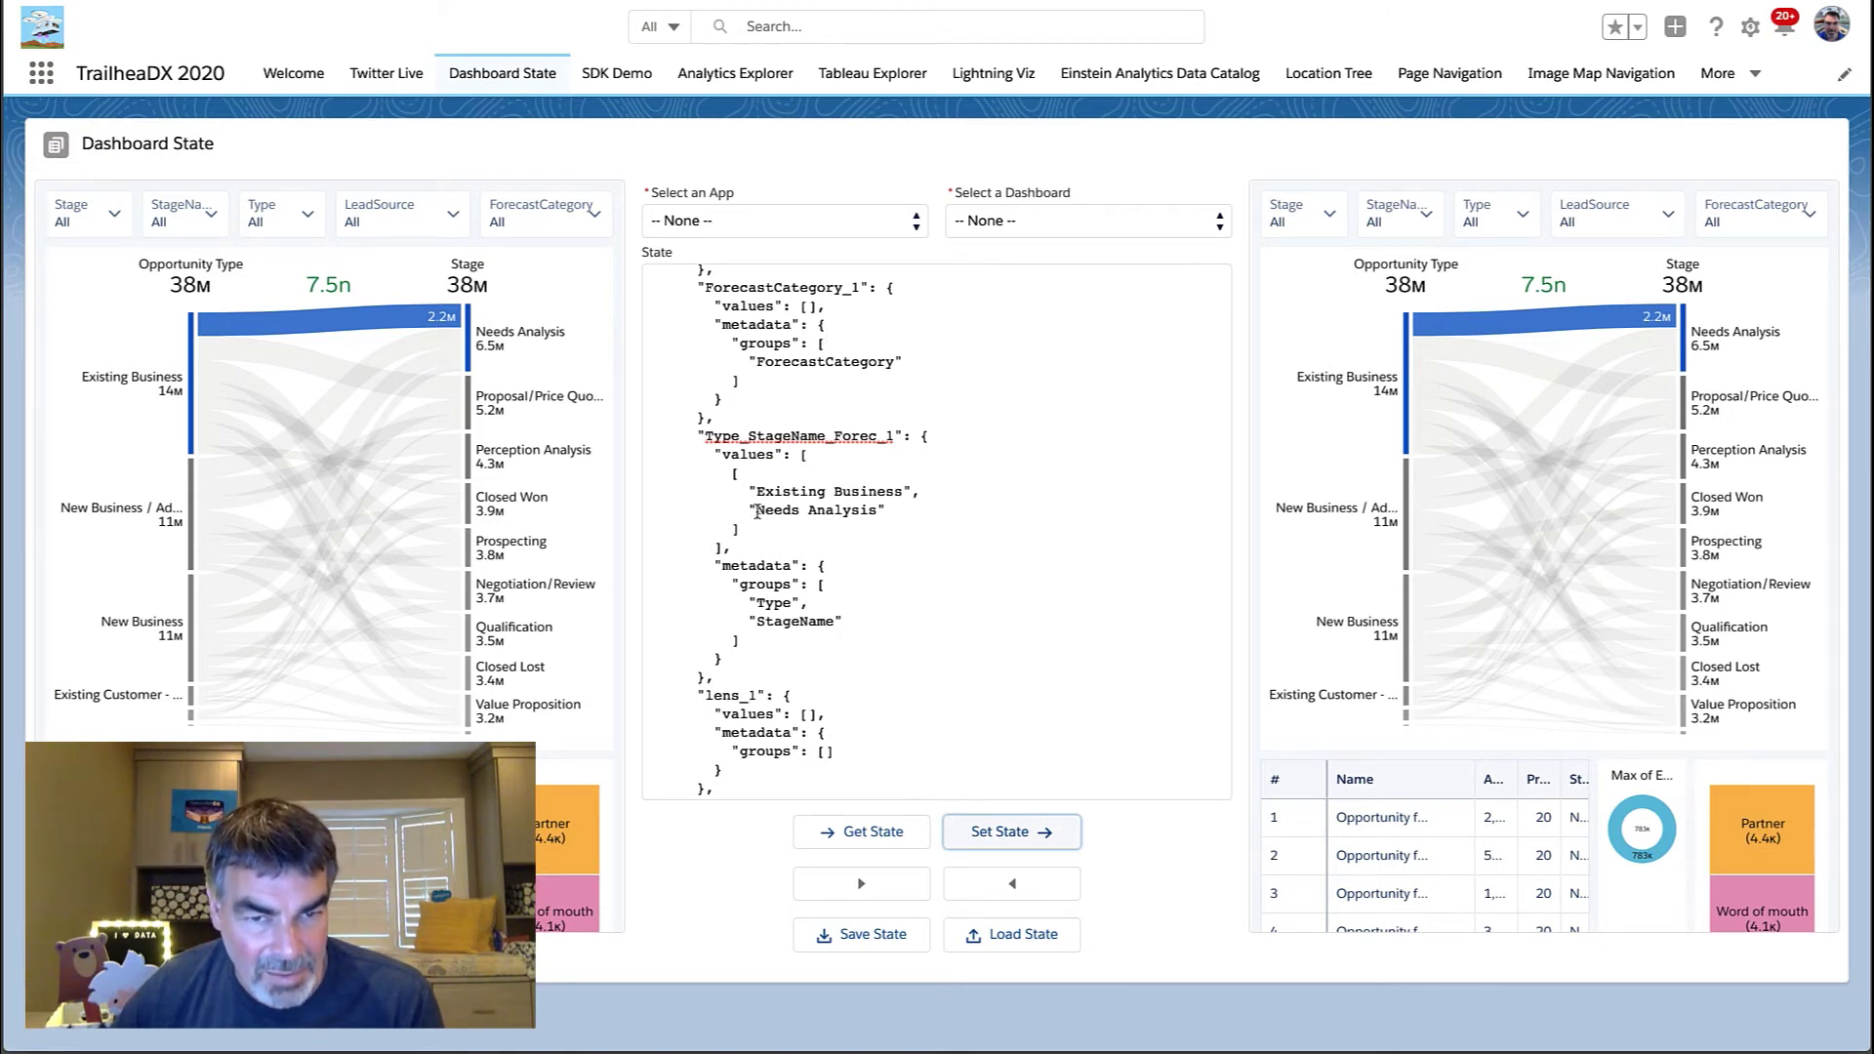
# Step: Change the state JSON's Needs Analysis value to Closed Won and apply it to the right dashboard (1.3M)
pyautogui.moveTo(757, 512); pyautogui.dragTo(877, 509)
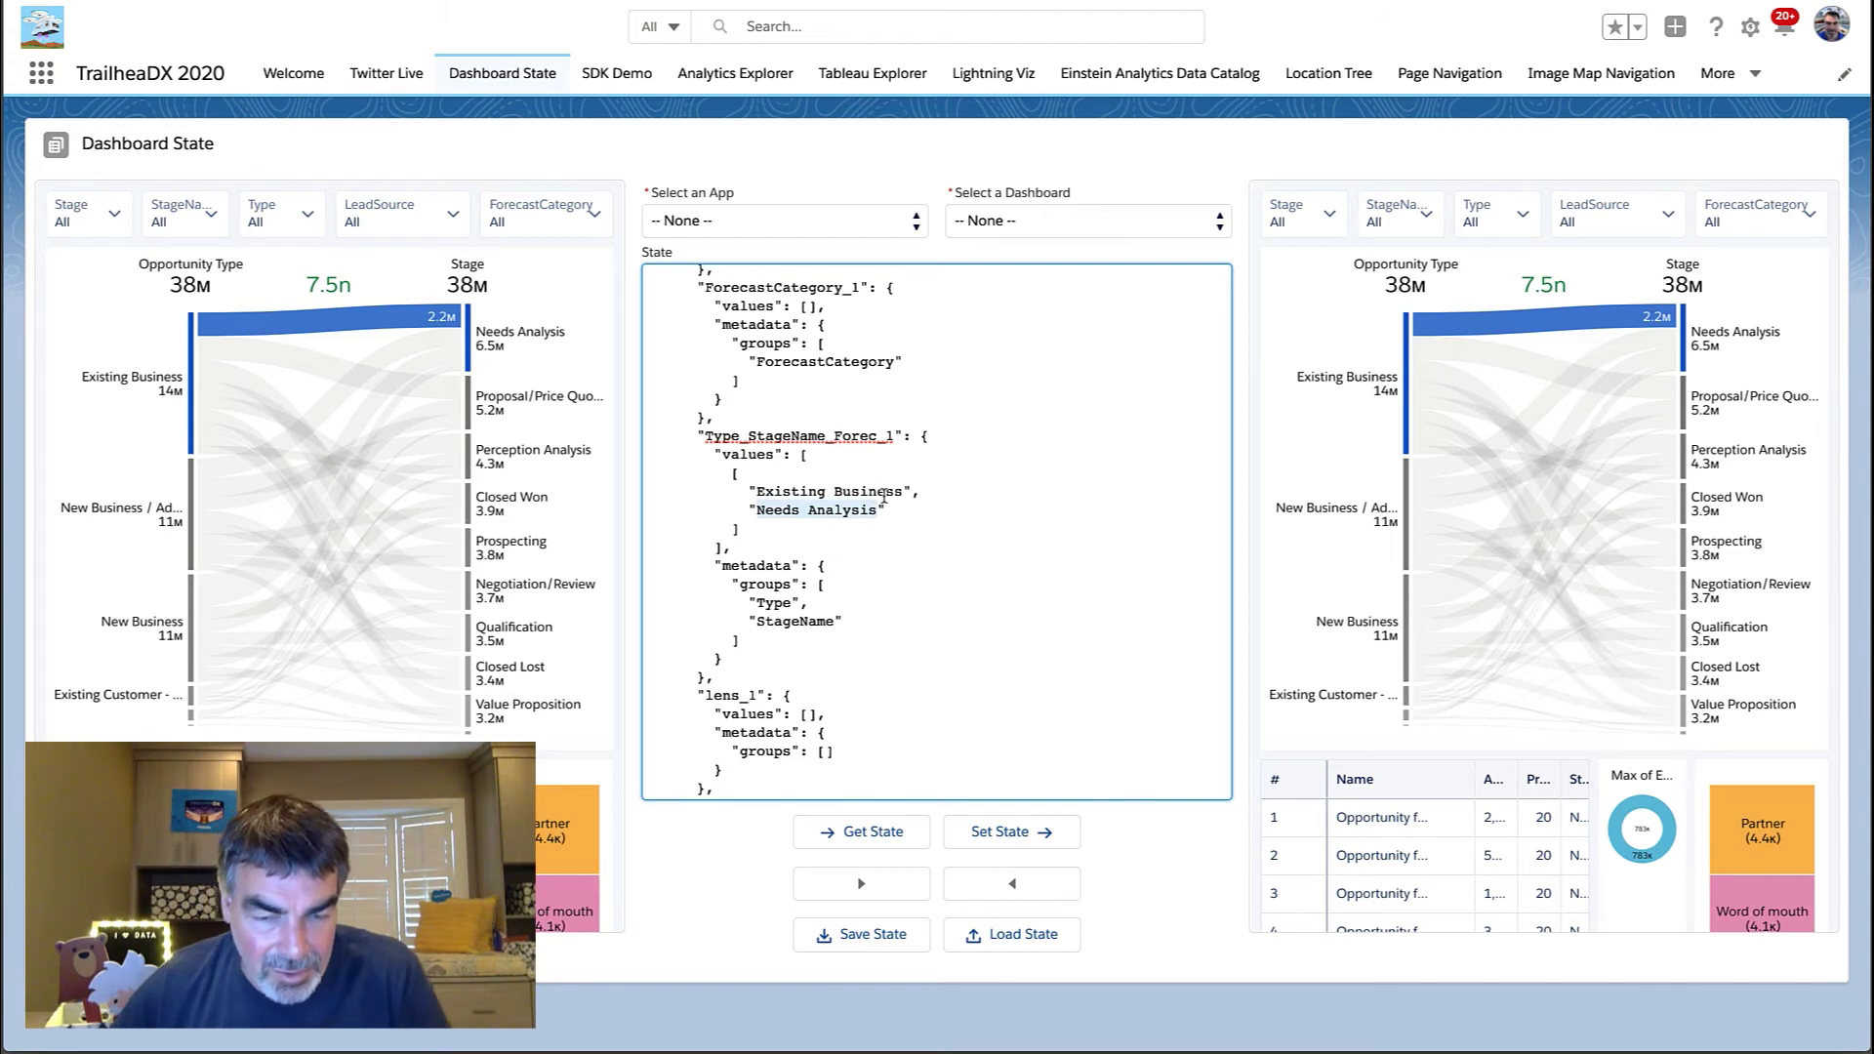
pyautogui.press('BackSpace')
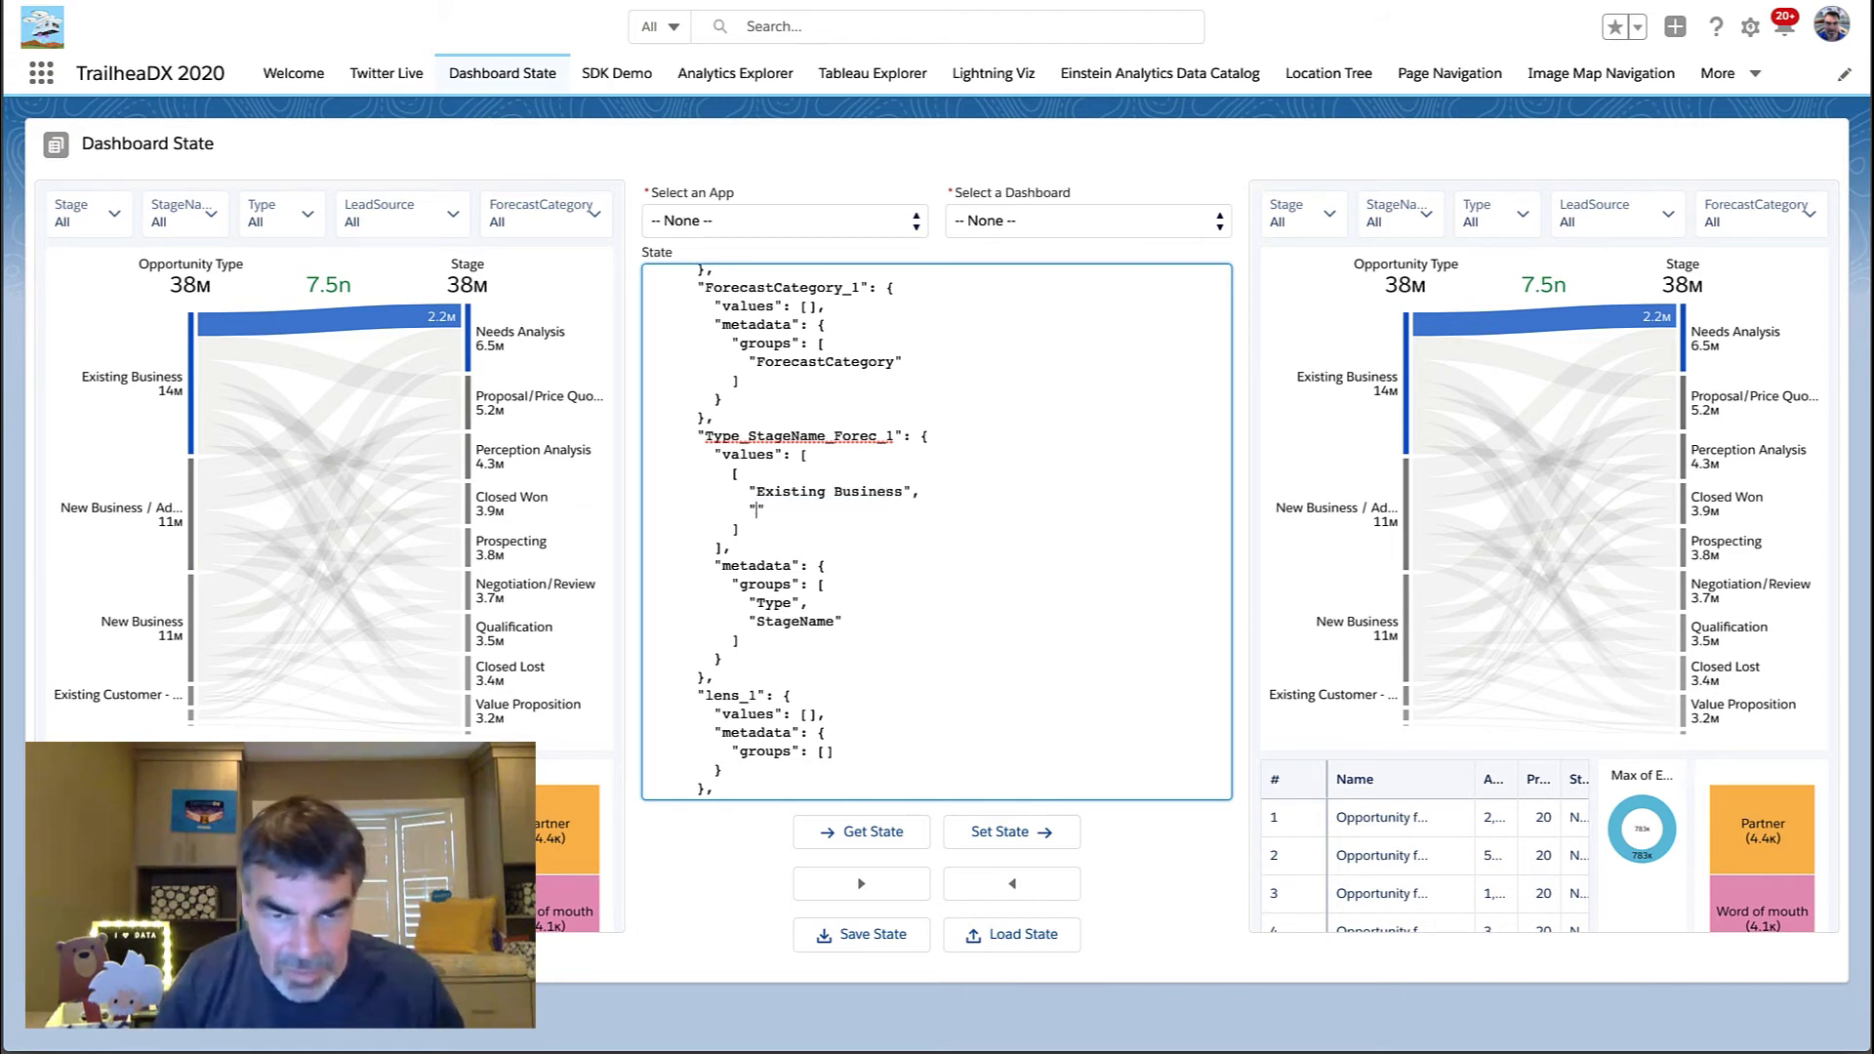
pyautogui.write('Closeds')
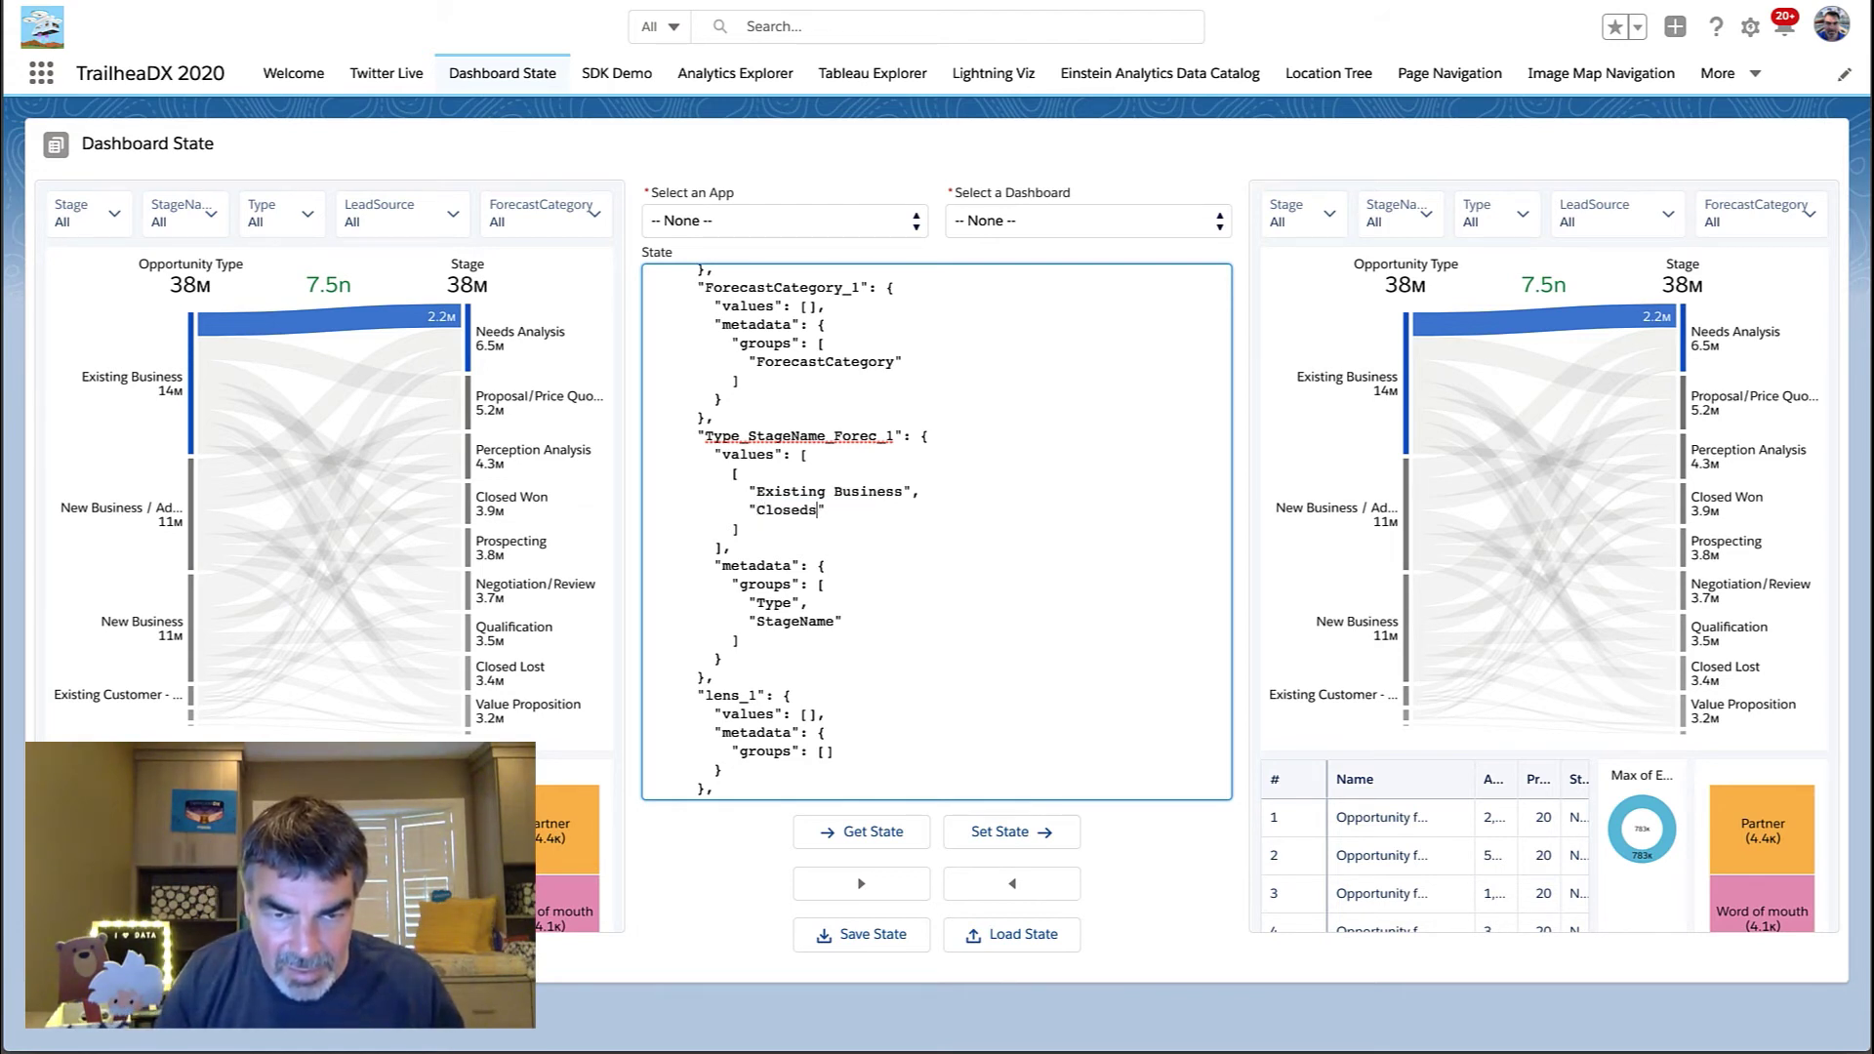
pyautogui.write('Won')
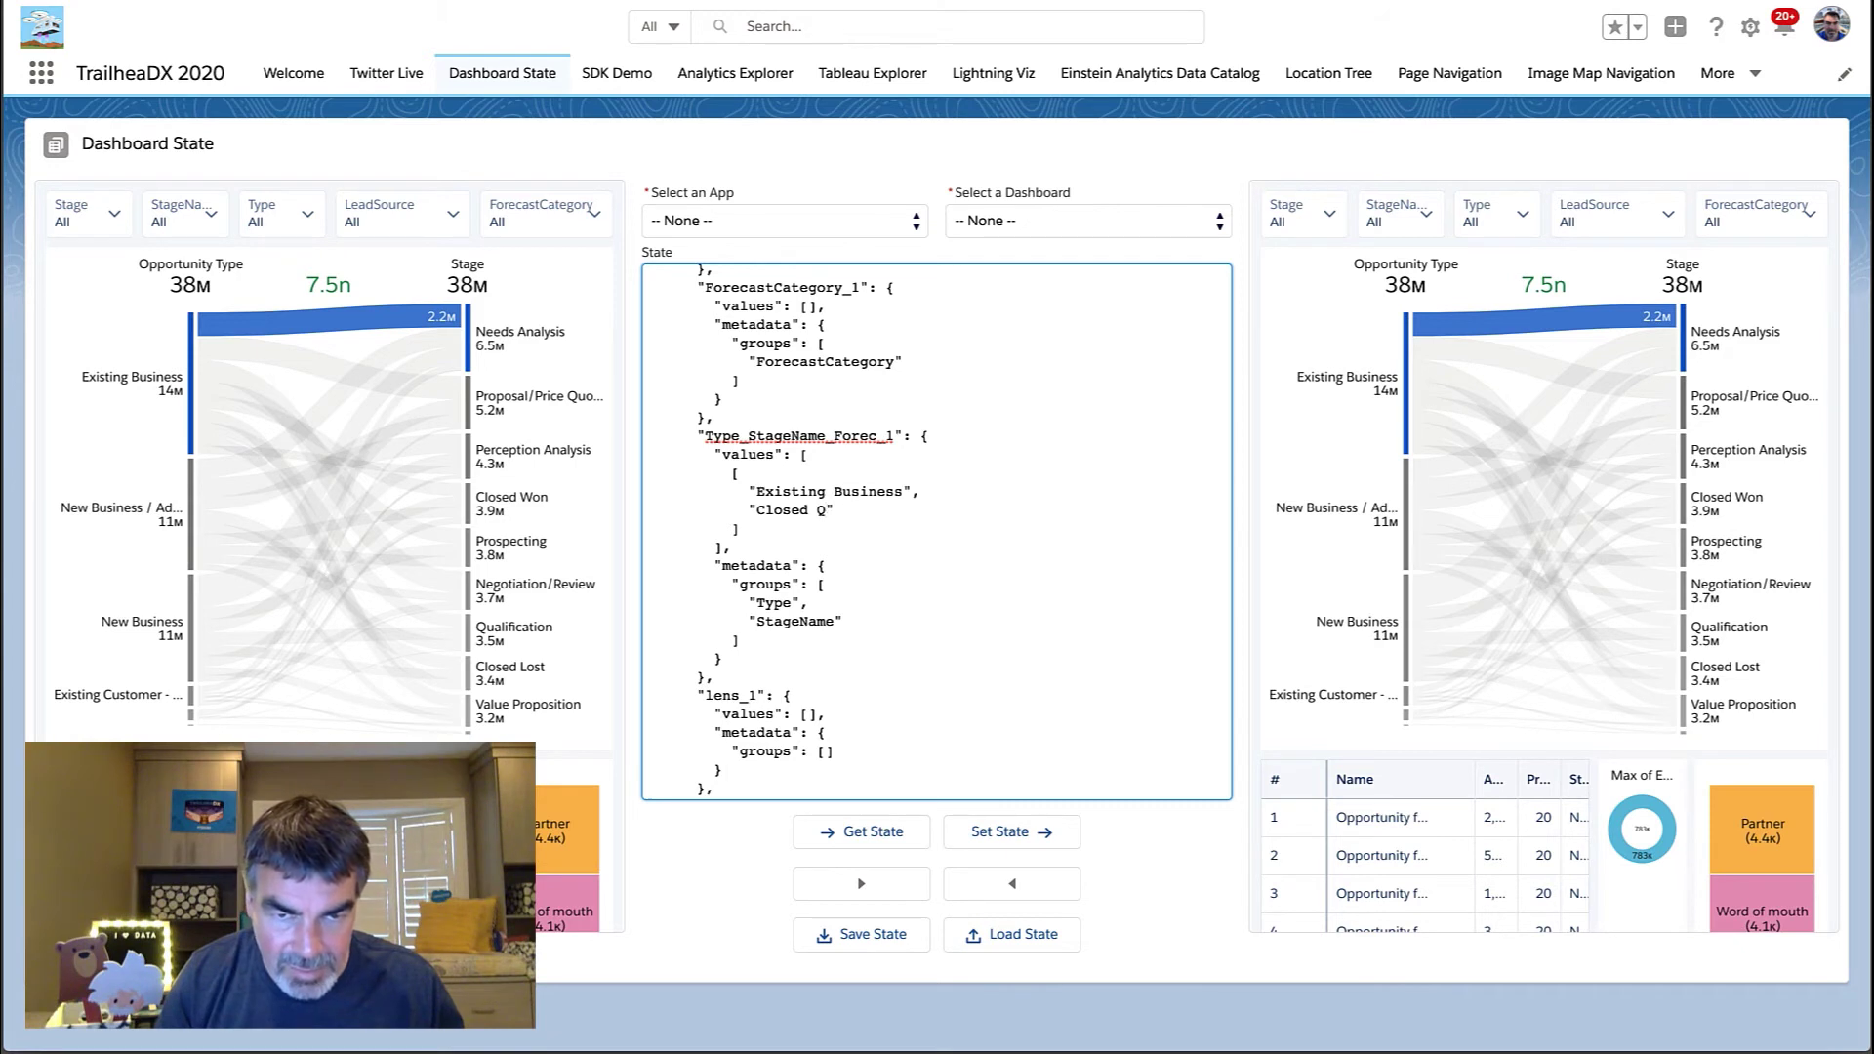
pyautogui.press('BackSpace')
pyautogui.write('Won')
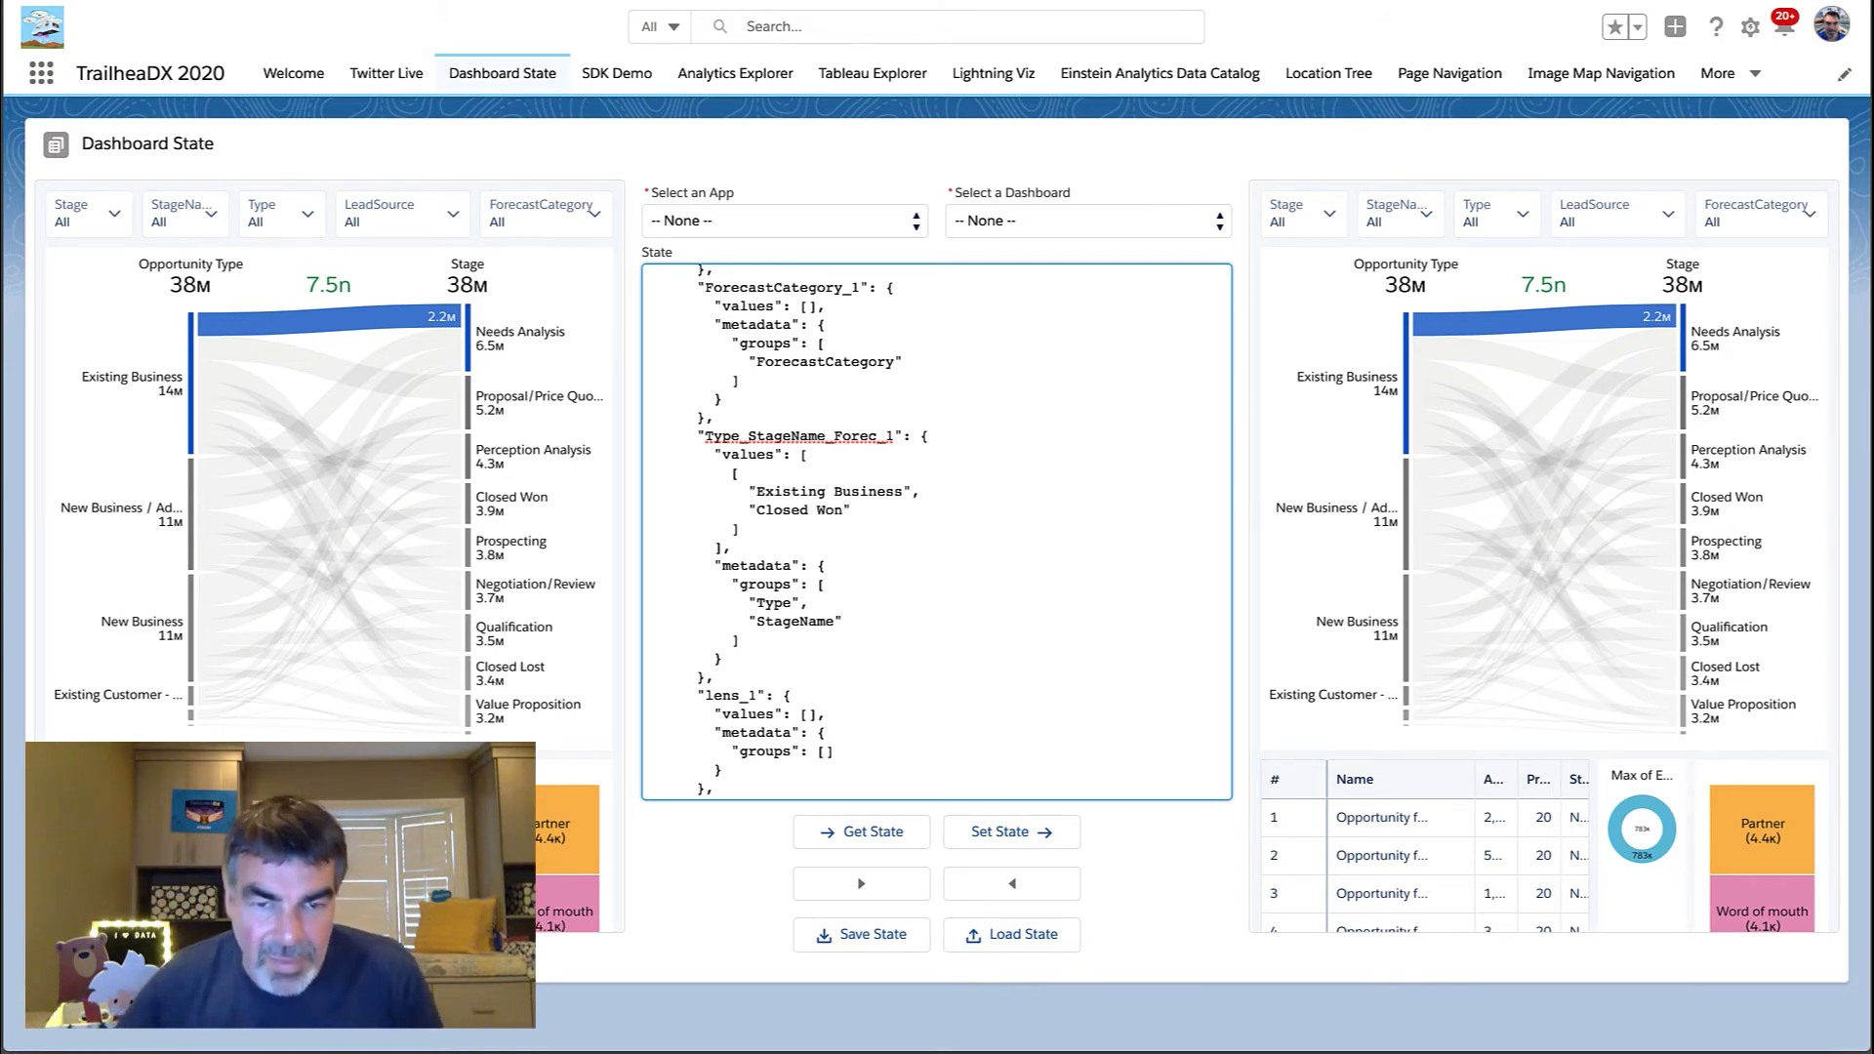
pyautogui.click(1013, 832)
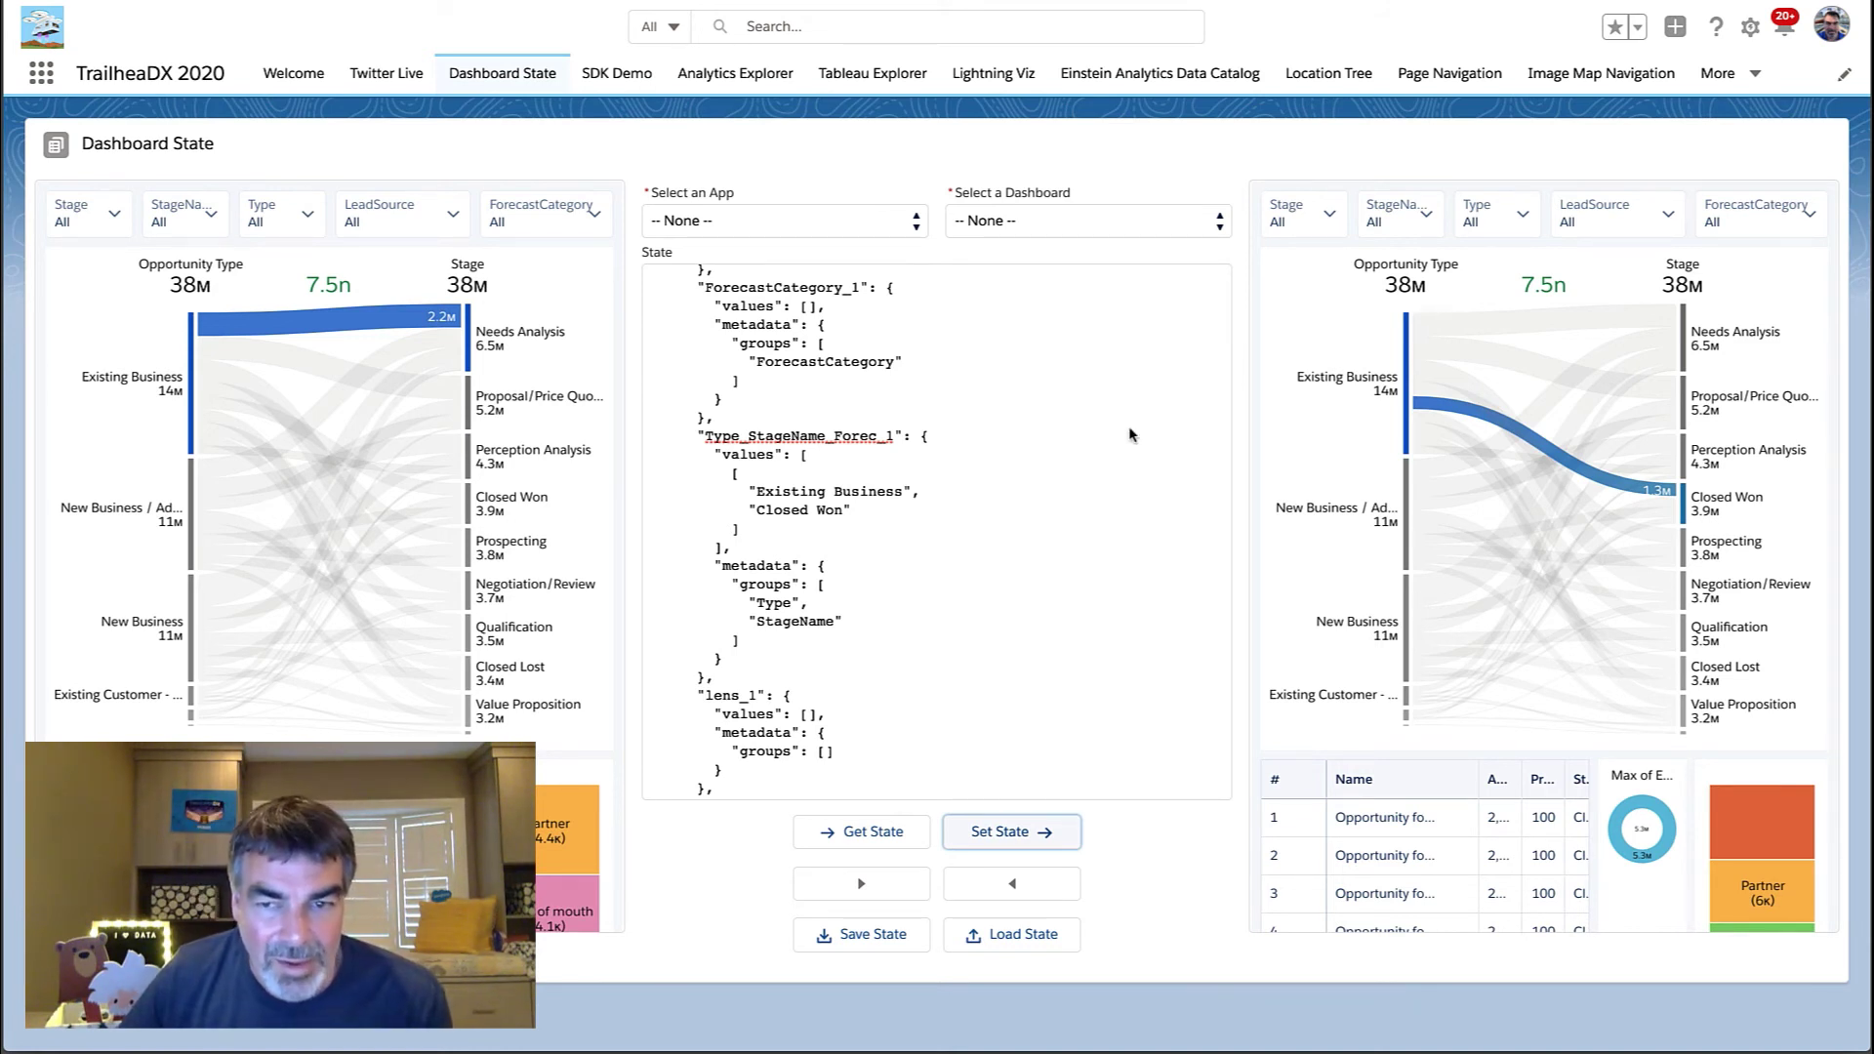
# Step: Copy the right dashboard's Existing Business to Closed Won state onto the left dashboard and review the JSON
pyautogui.click(1037, 890)
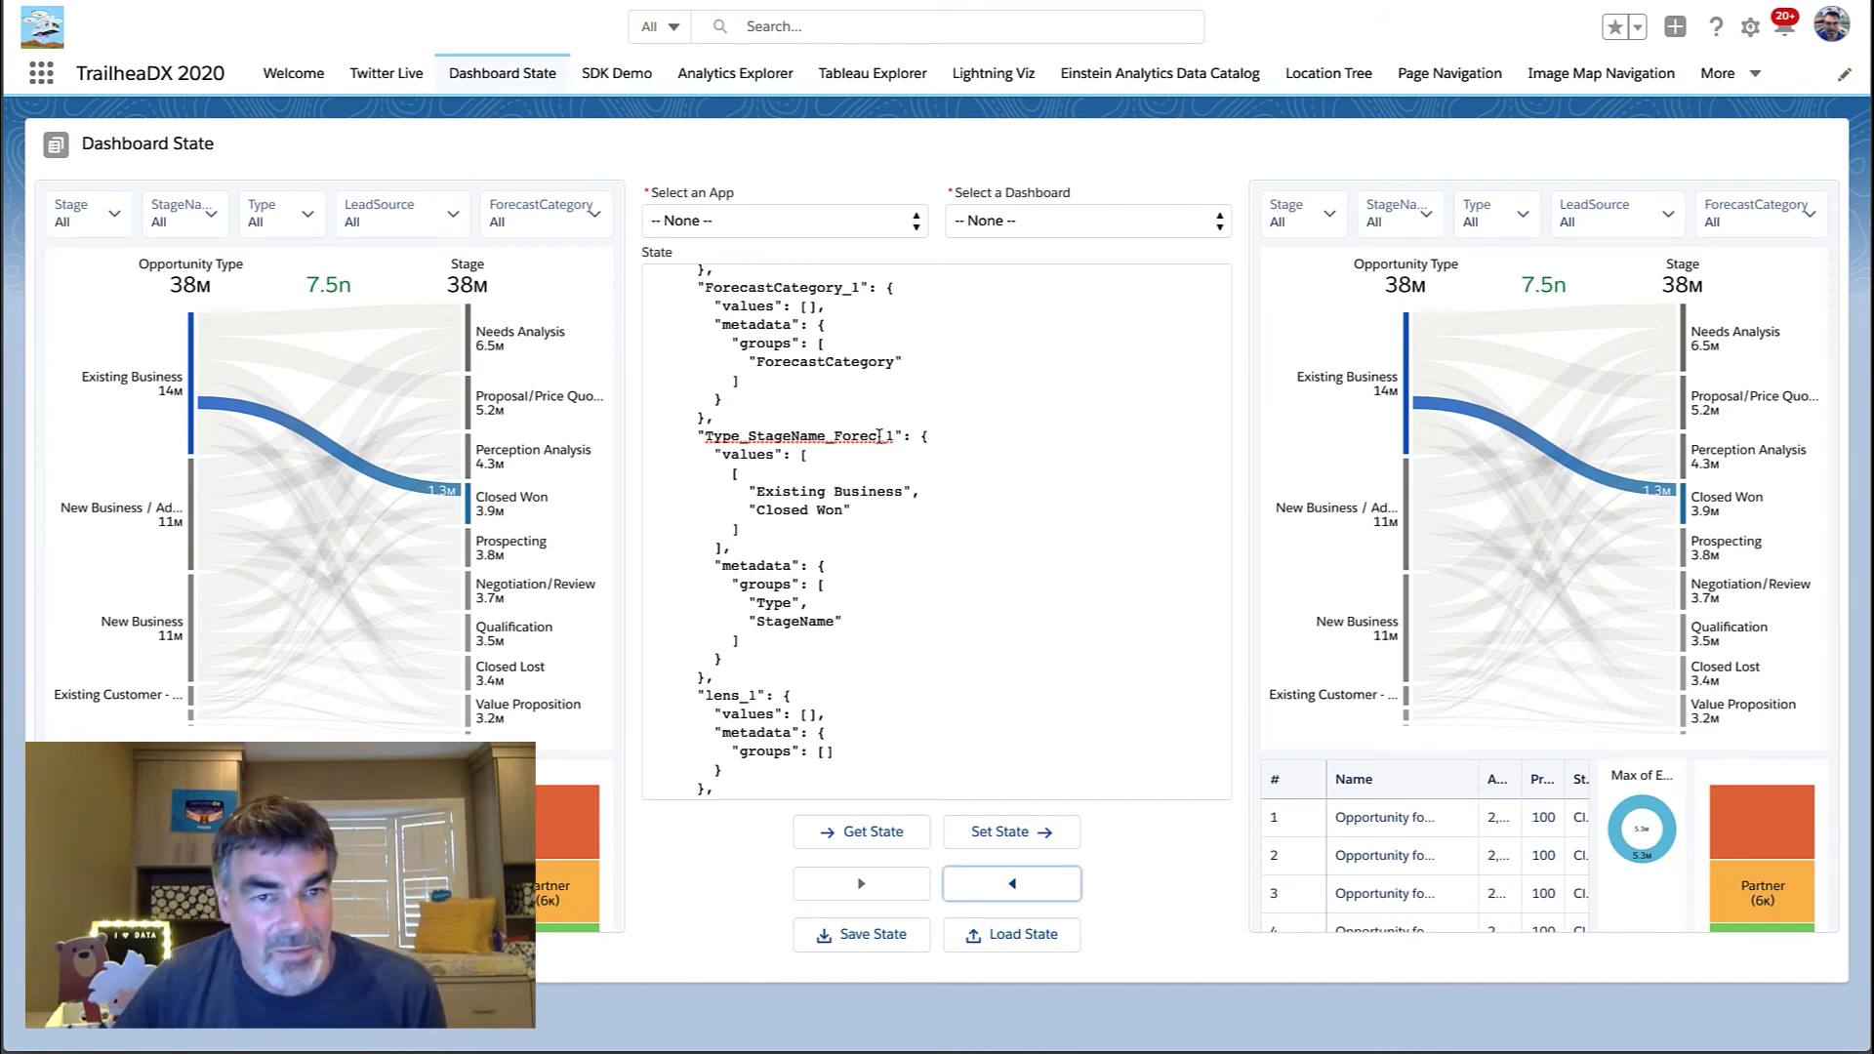
pyautogui.scroll(10, 846, 452)
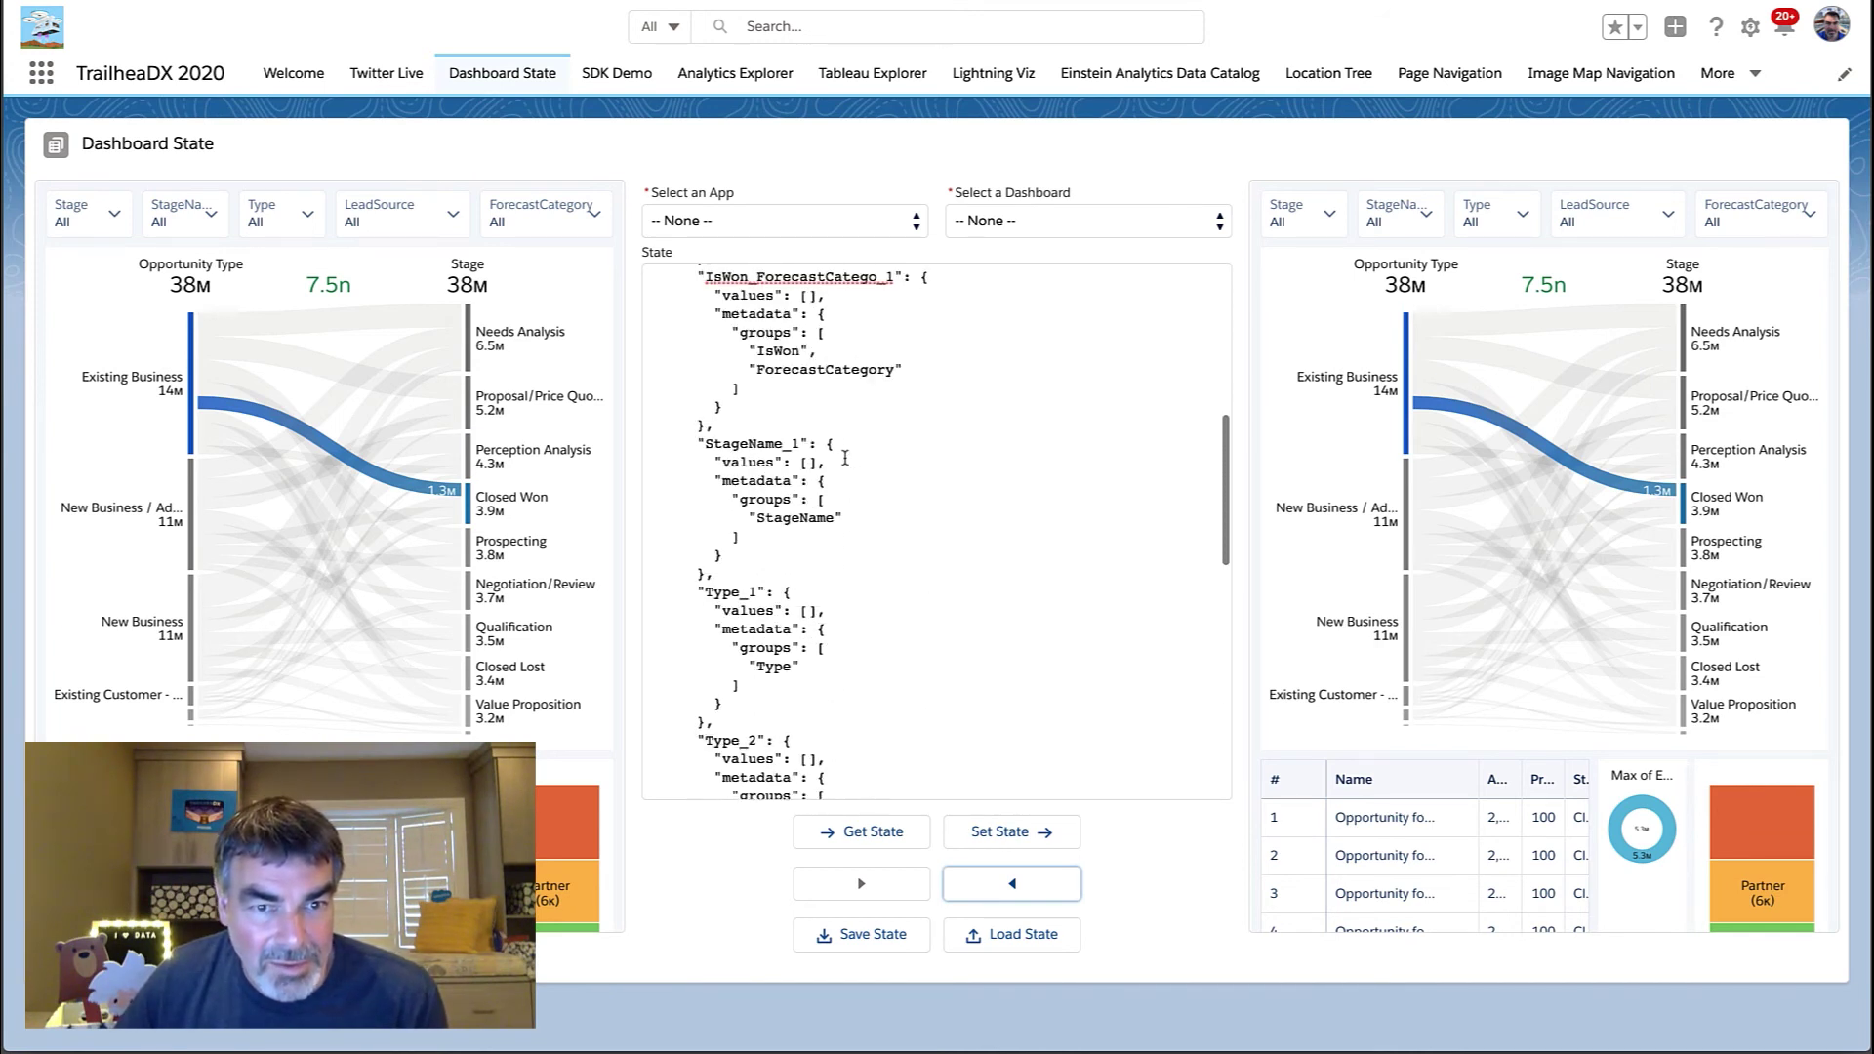
pyautogui.scroll(5, 841, 457)
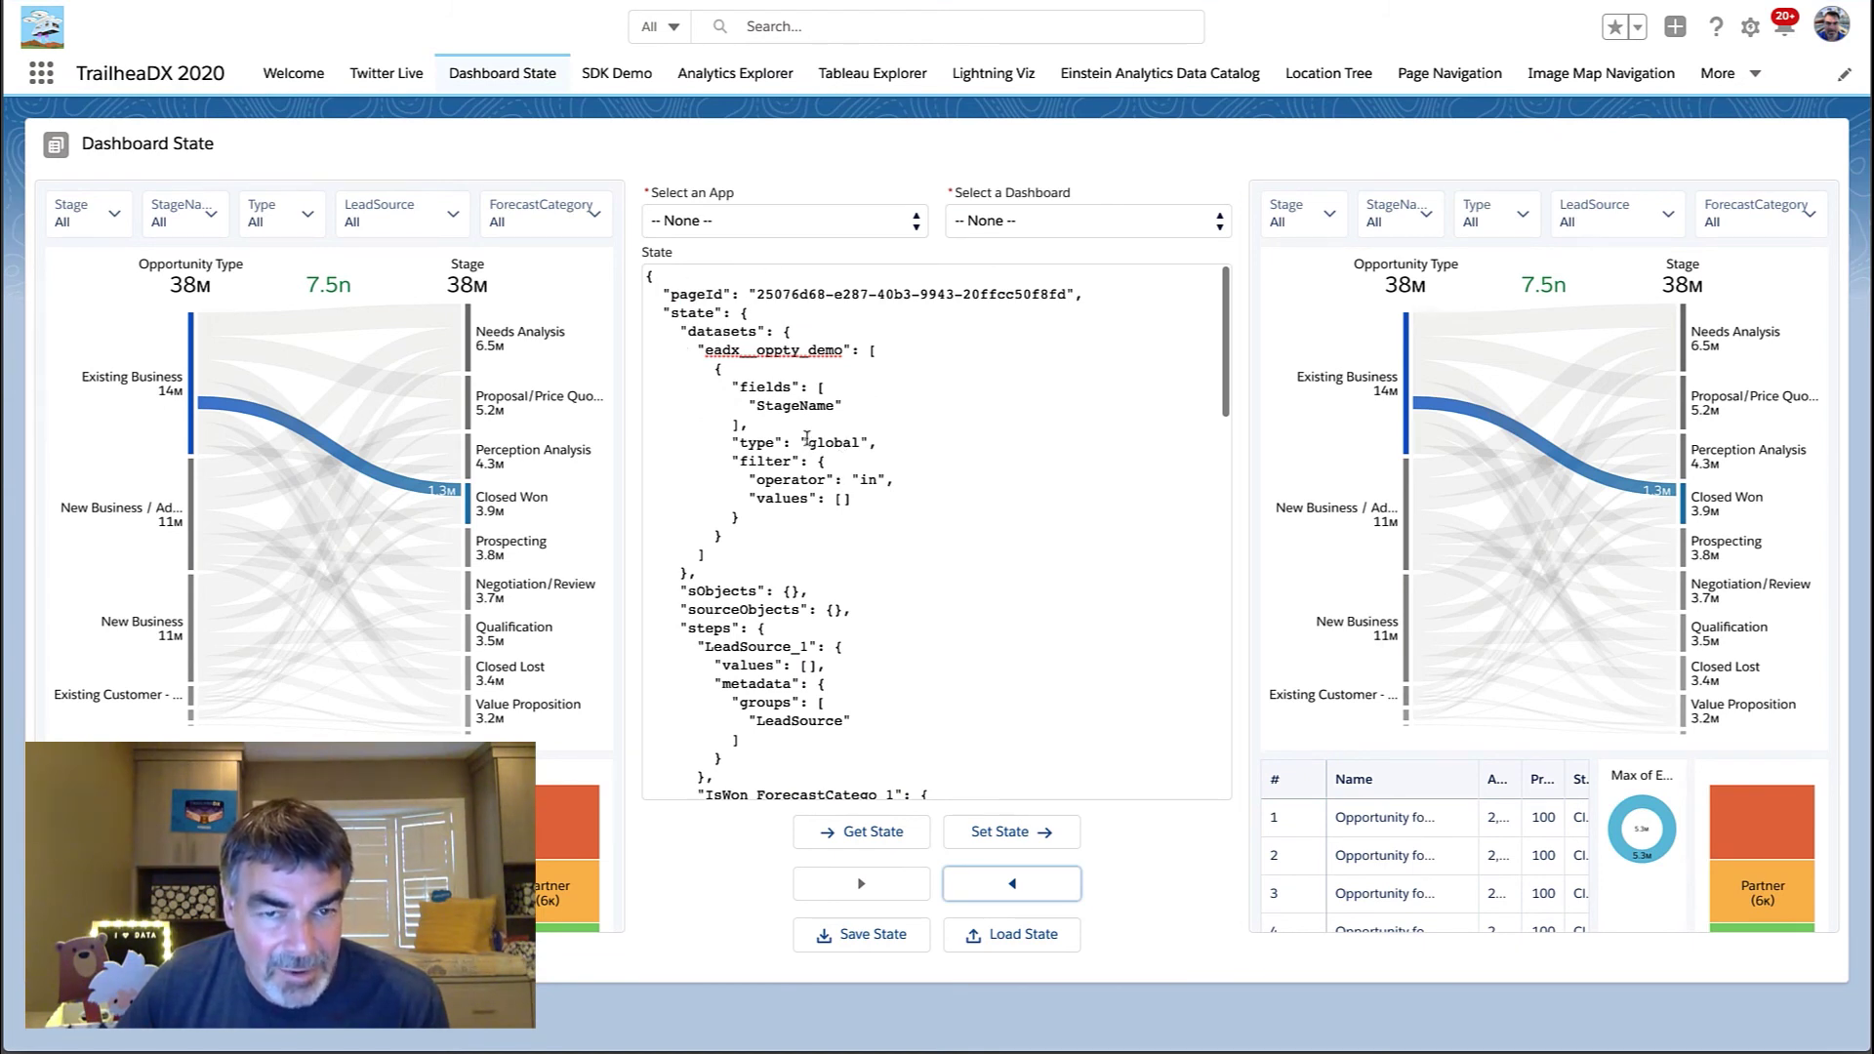
pyautogui.scroll(-2, 778, 487)
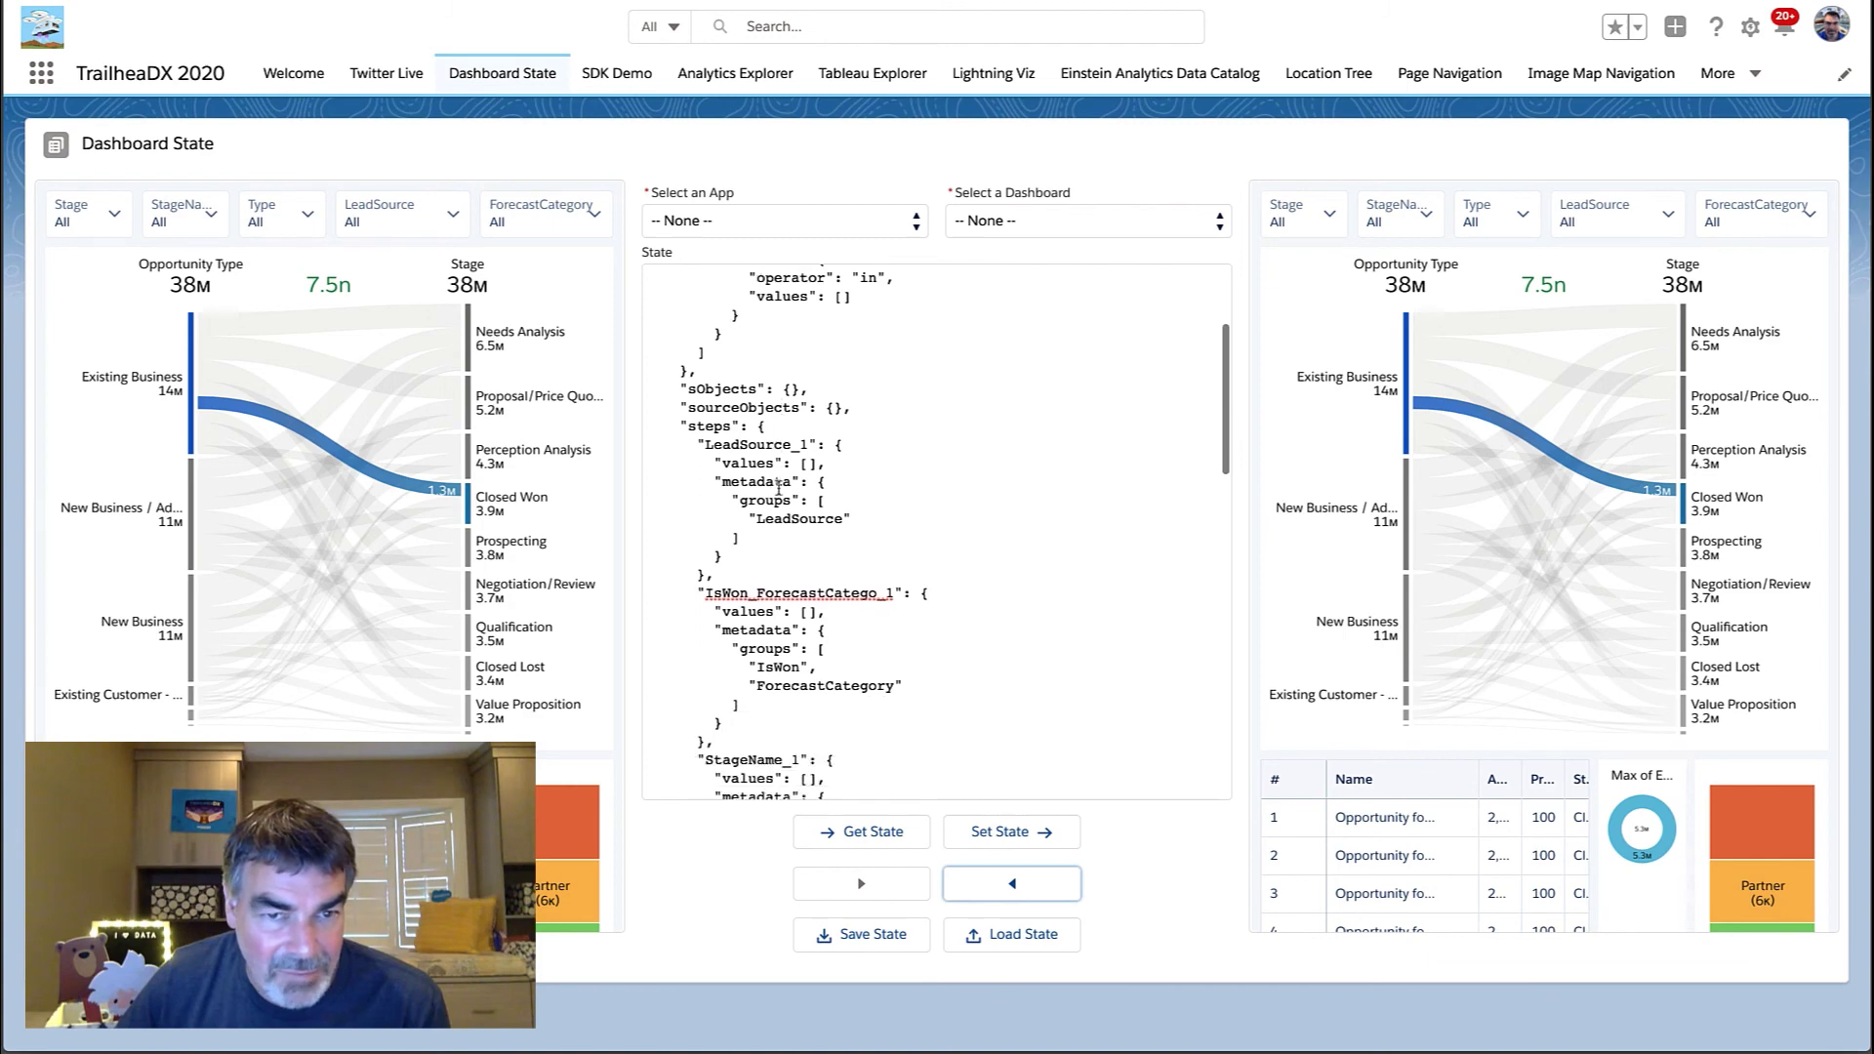
pyautogui.scroll(-7, 778, 487)
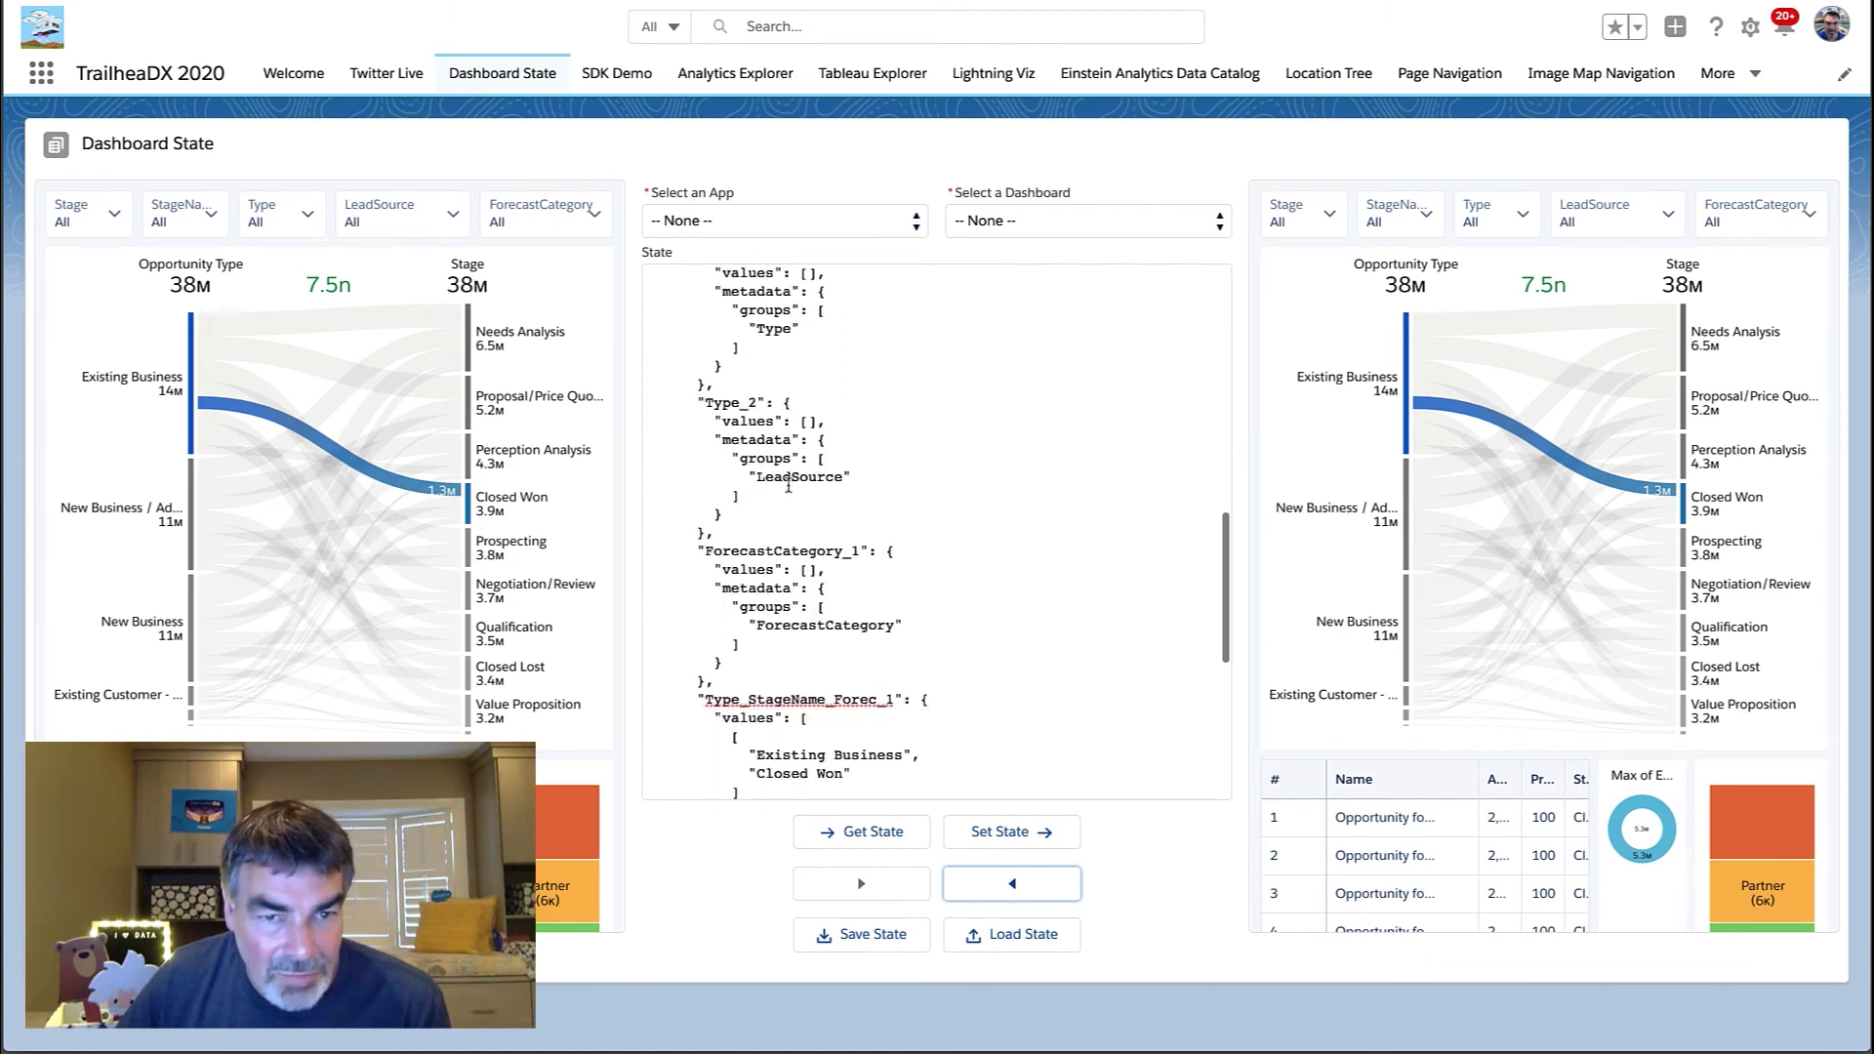
pyautogui.scroll(-5, 787, 485)
pyautogui.scroll(5, 792, 481)
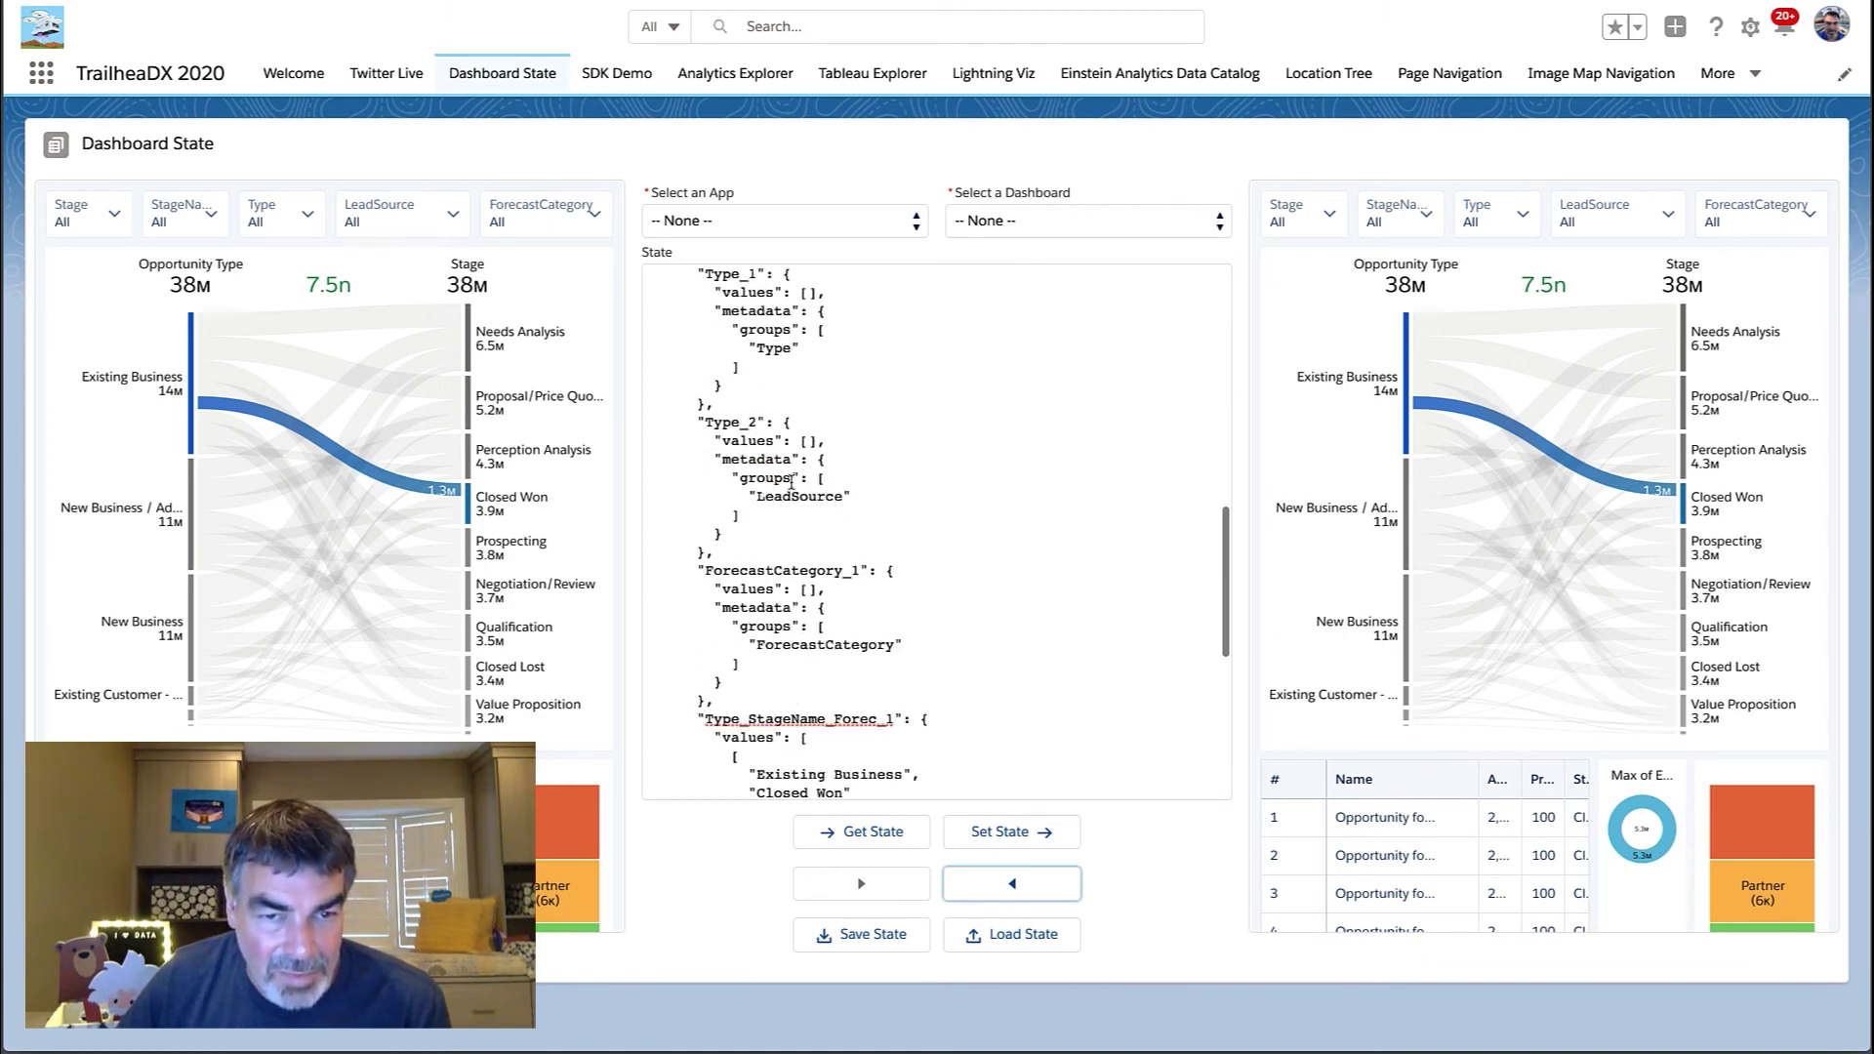
pyautogui.scroll(10, 792, 481)
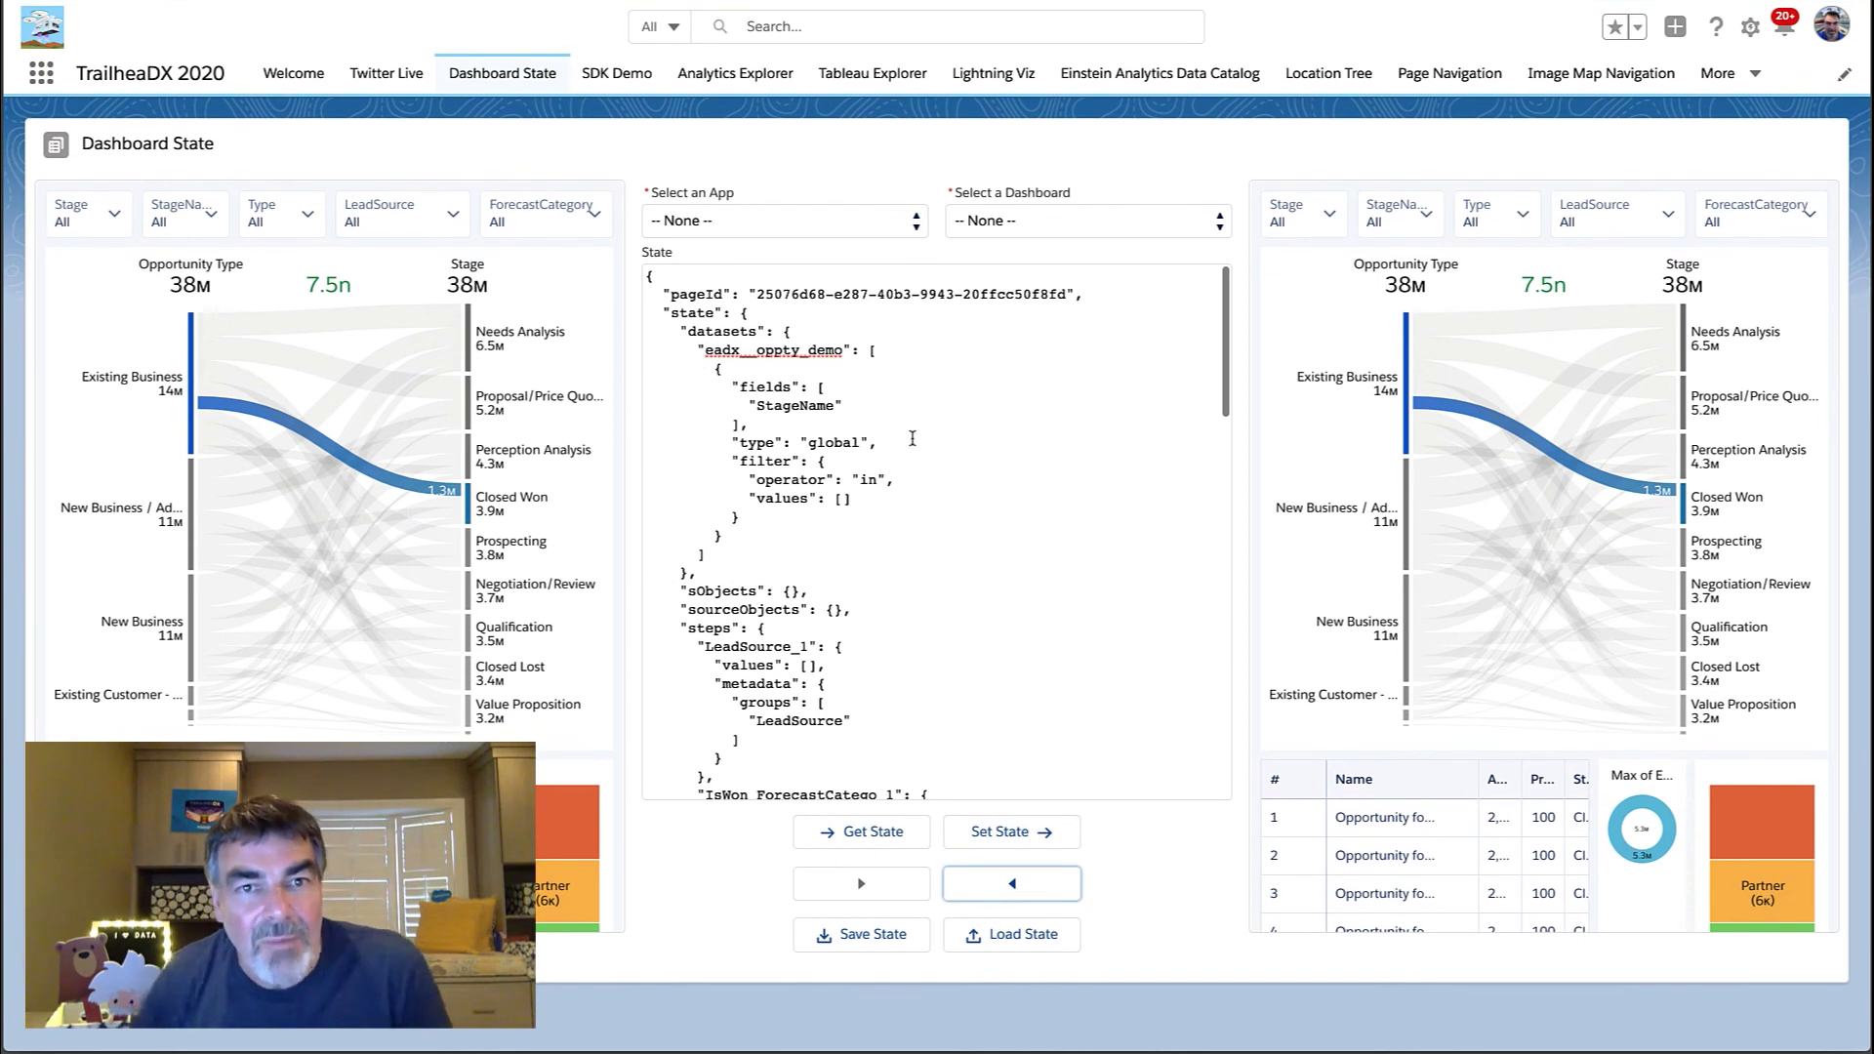